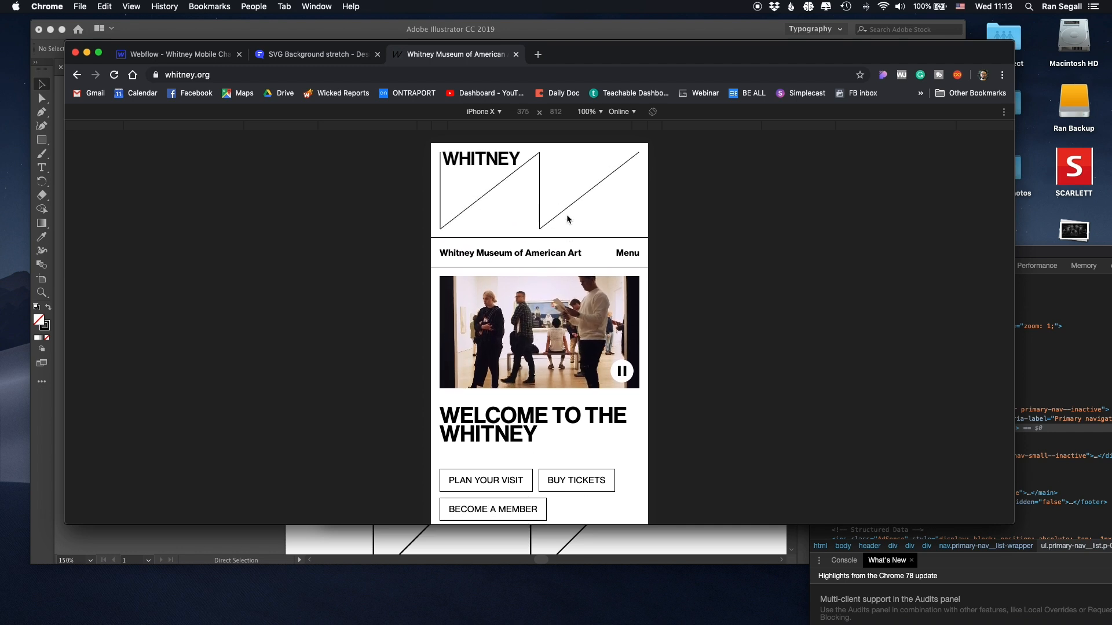
Examine how the W graphic in the Whitney mobile page header responds to scrolling
scroll(531, 206, "down", 3)
scroll(531, 205, "up", 3)
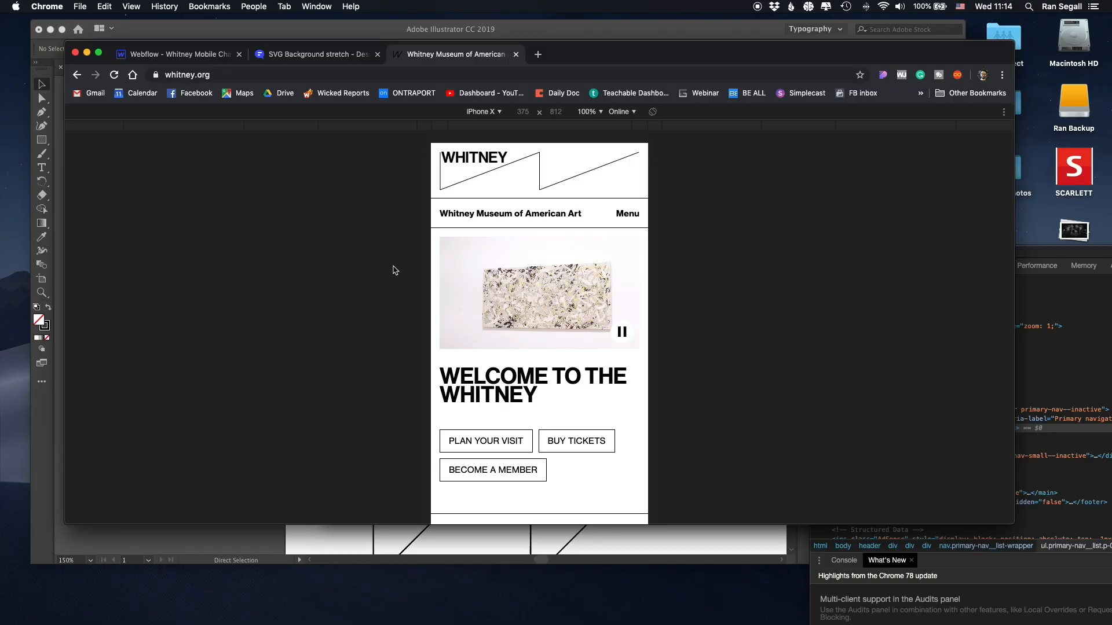
scroll(609, 253, "up", 2)
Inspect the header's W graphic in the developer tools and expand its w__new-small svg element
right_click(556, 215)
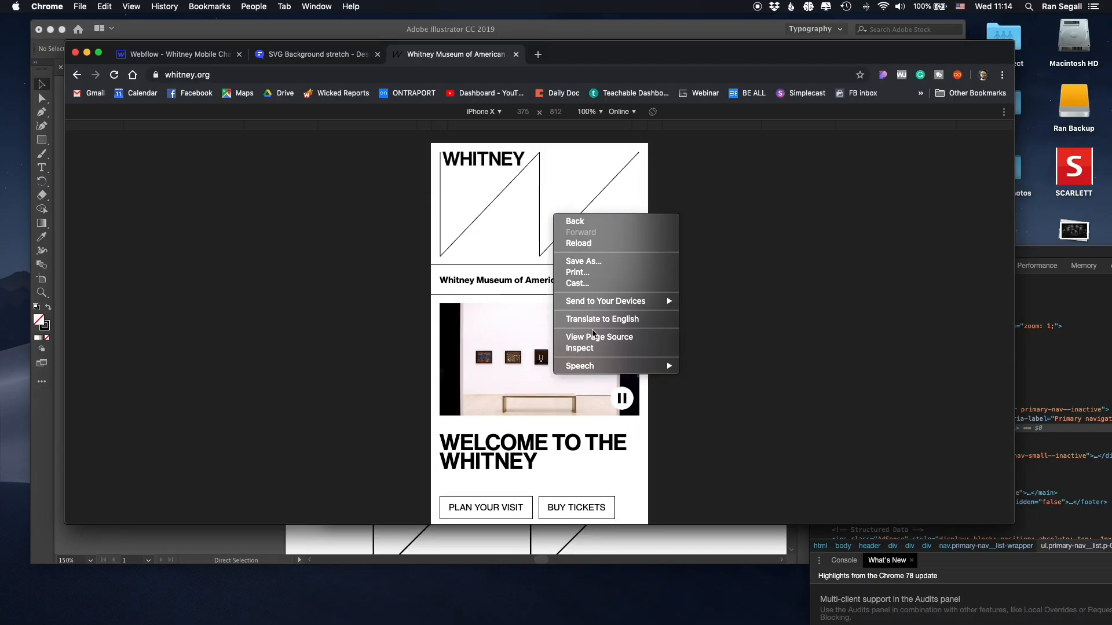
left_click(590, 349)
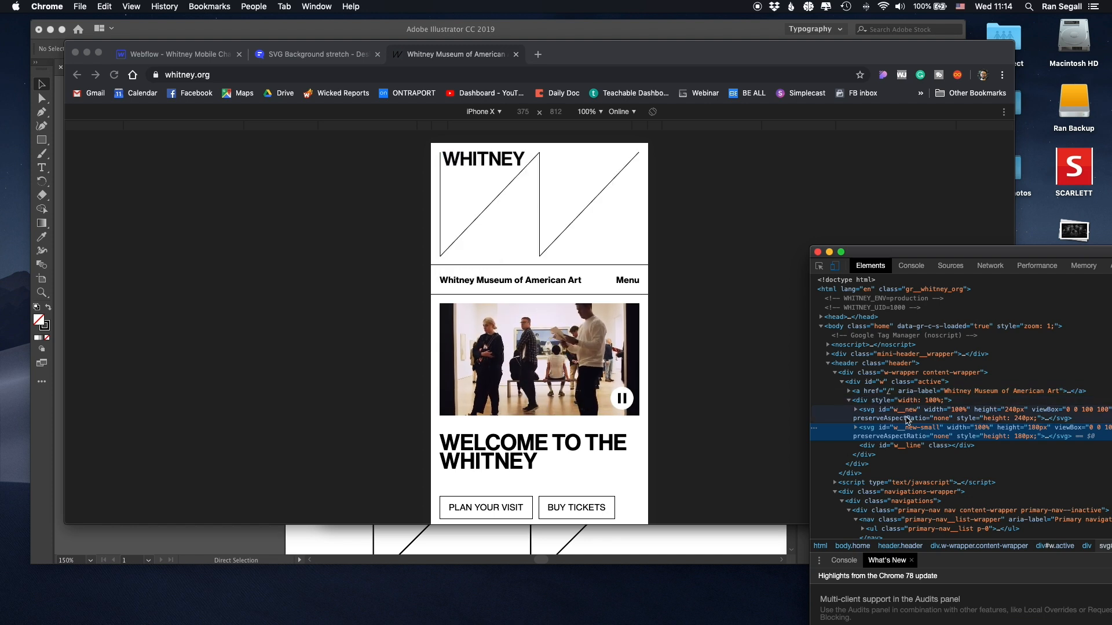
left_click_drag(892, 252, 815, 221)
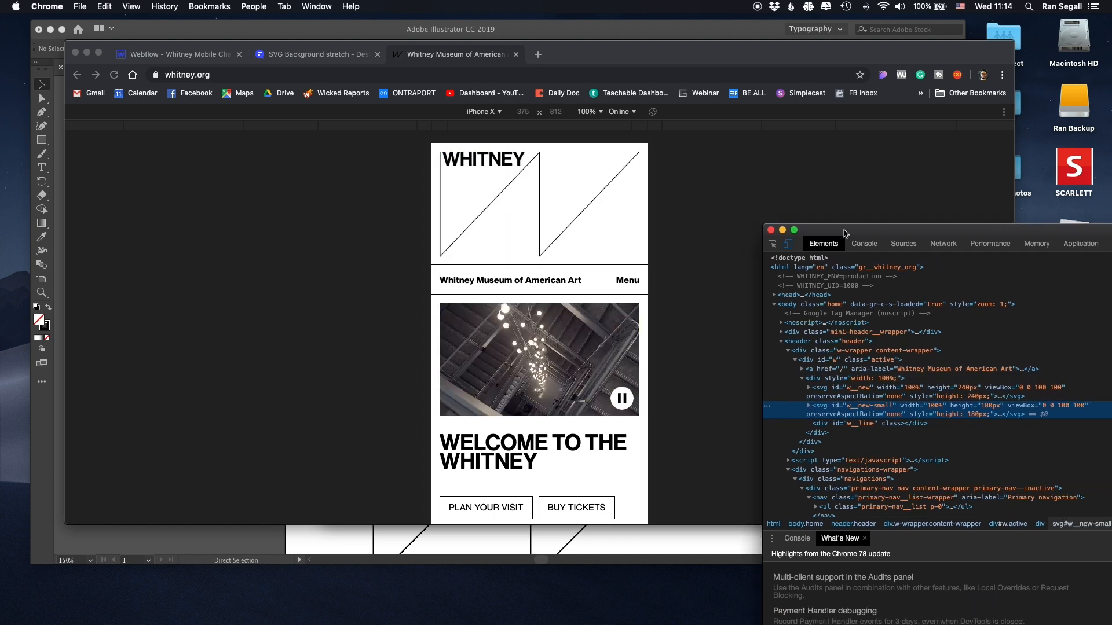
left_click(778, 397)
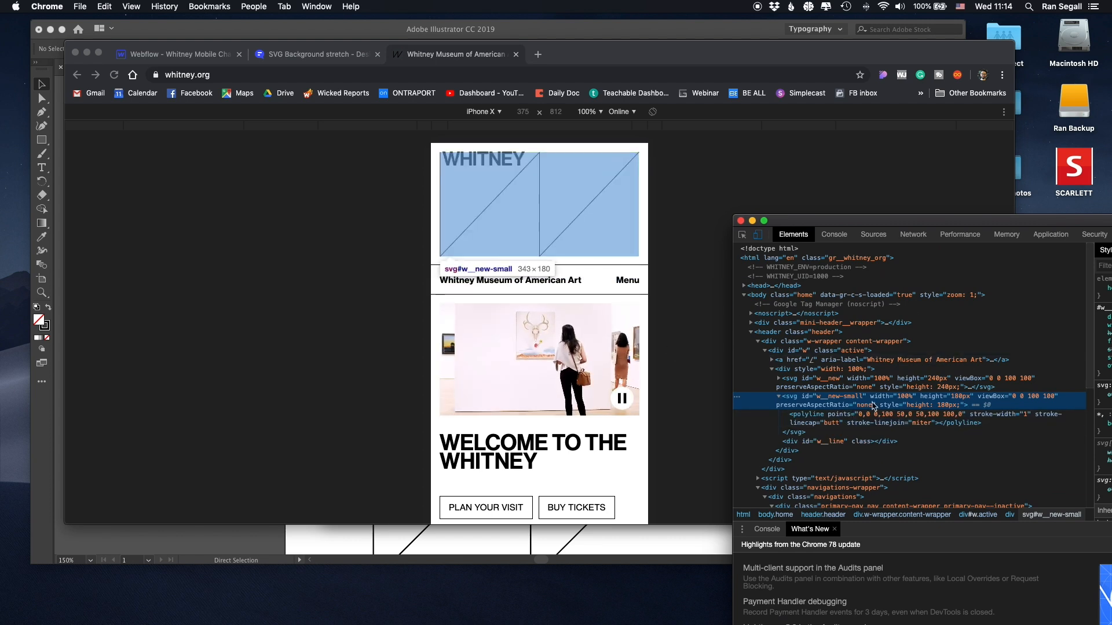
Examine how the inline height of the w__new-small svg responds as the page scrolls down and back up
scroll(565, 206, "down", 2)
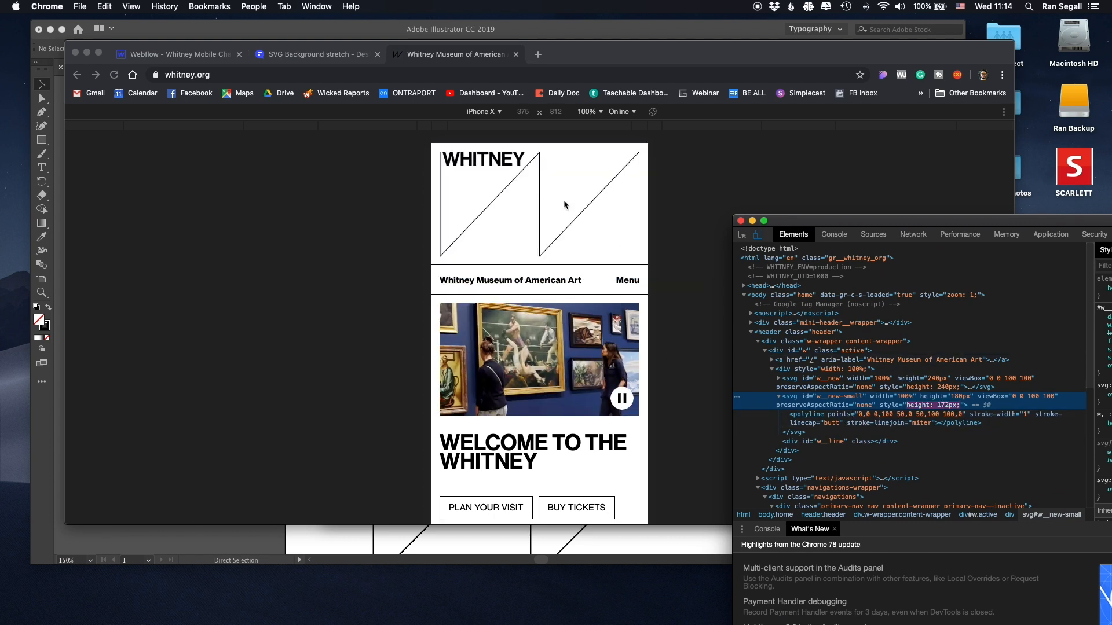
scroll(556, 189, "up", 2)
scroll(559, 199, "down", 1)
scroll(559, 199, "up", 2)
scroll(539, 198, "down", 2)
scroll(597, 188, "up", 1)
scroll(597, 173, "up", 1)
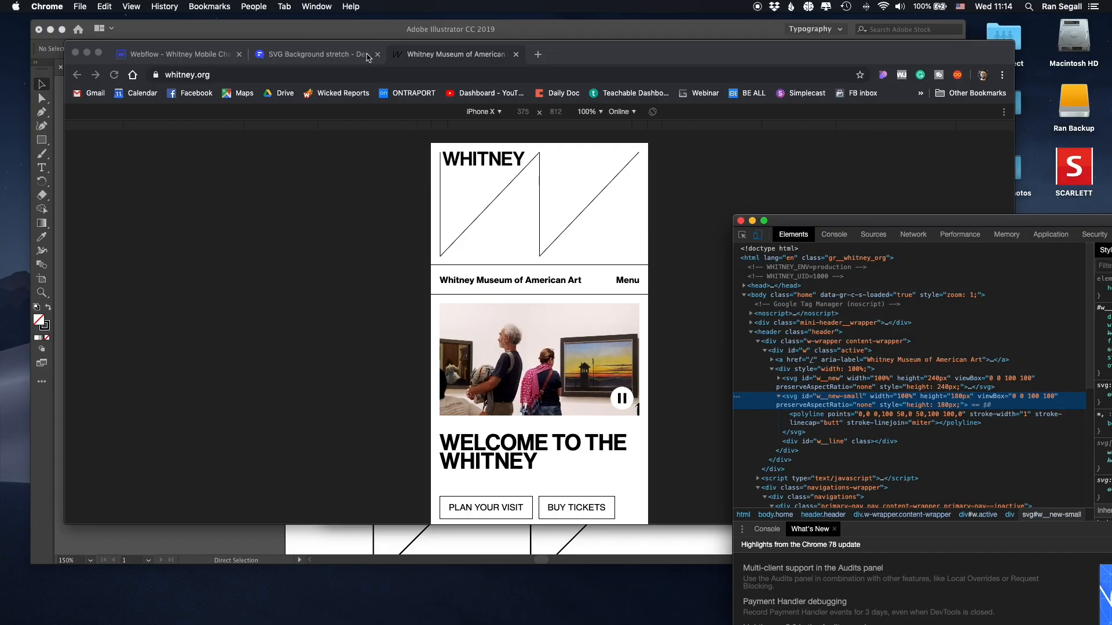
Switch to the Whitney Mobile Challenge project in Webflow and preview the header's scroll animation, returning to the designer
left_click(172, 56)
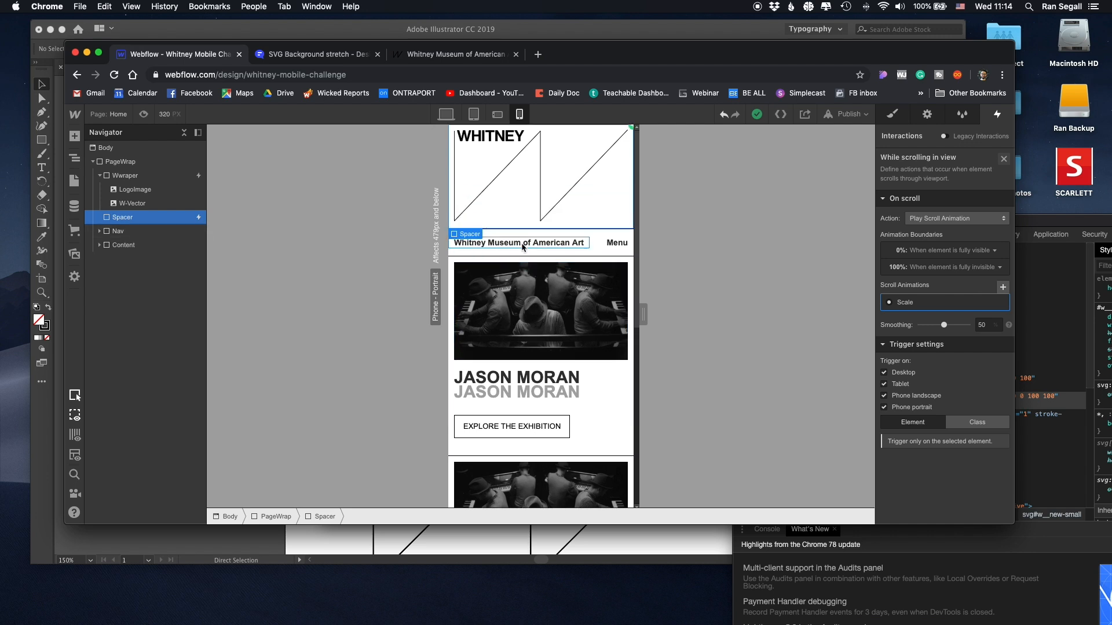
left_click(143, 115)
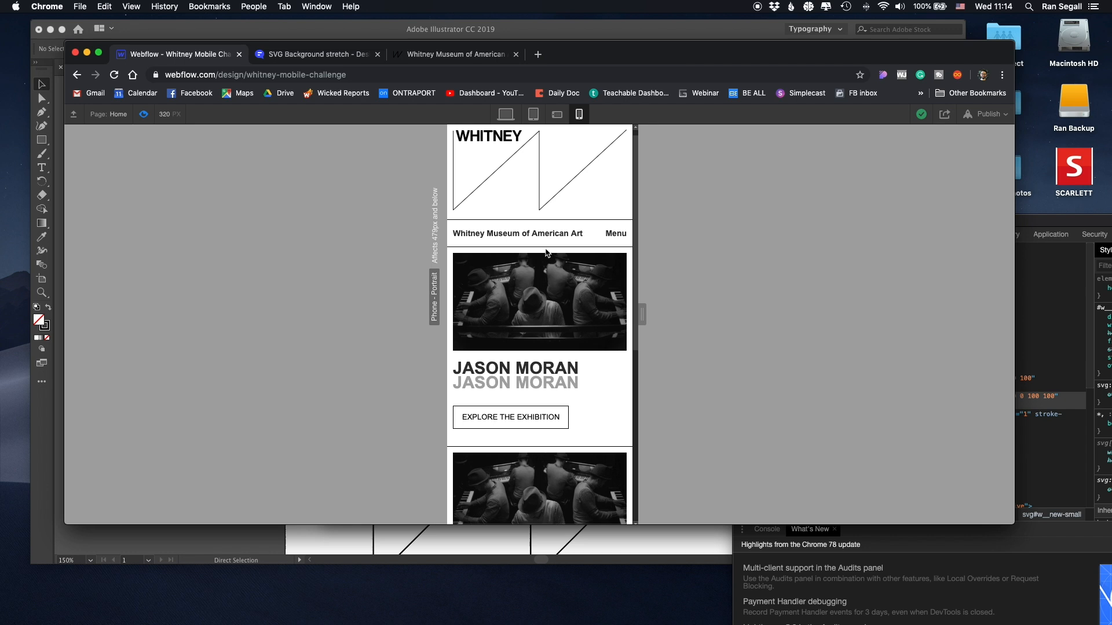
scroll(547, 252, "up", 3)
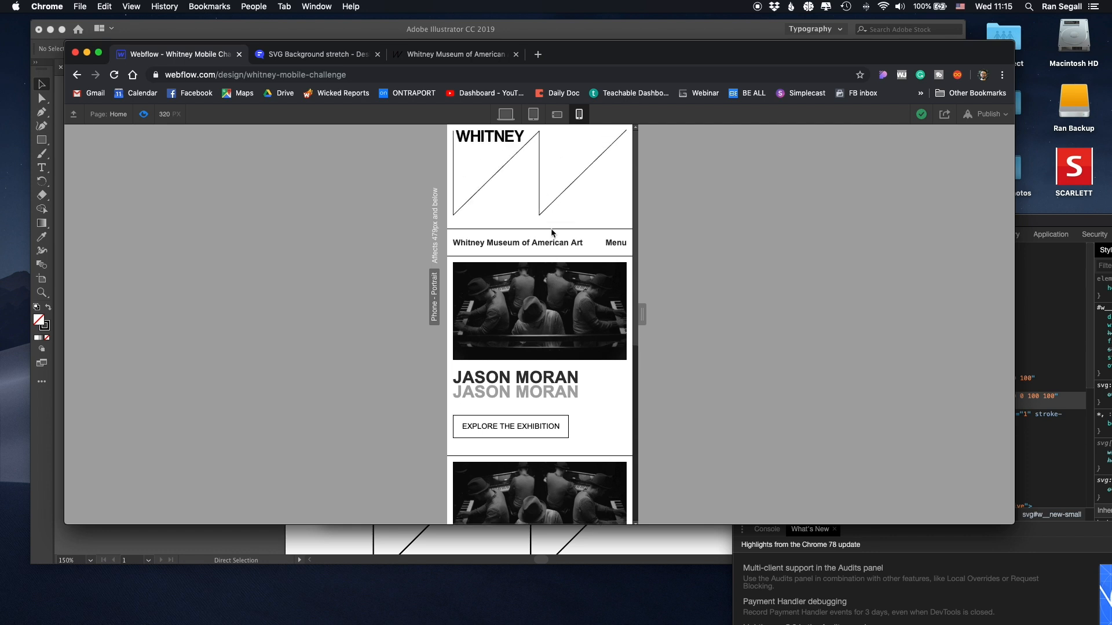
left_click(144, 115)
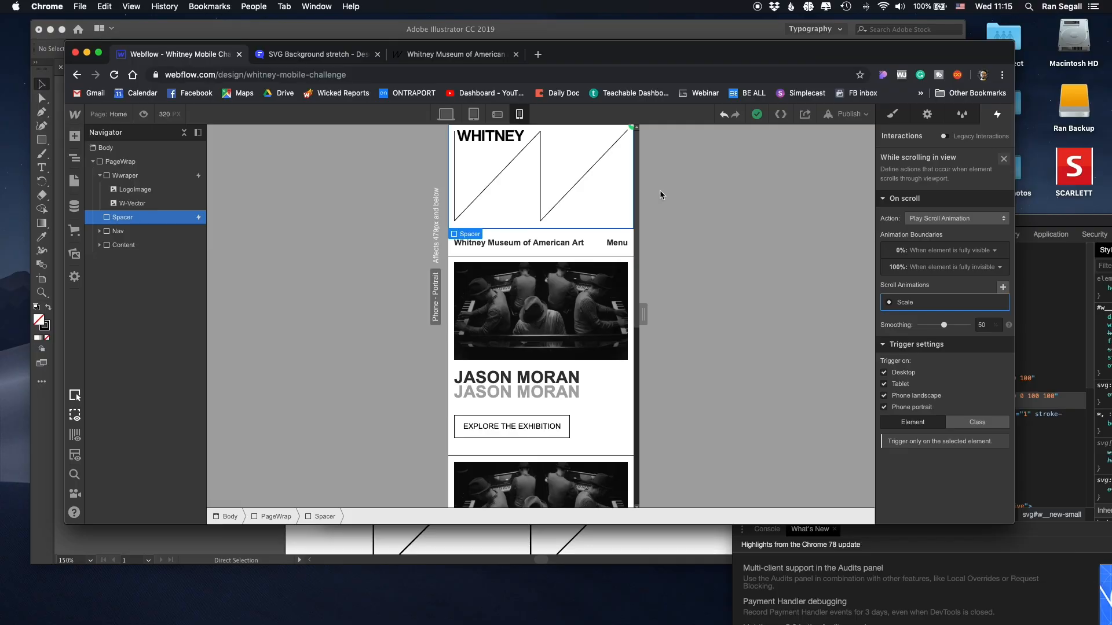
Collapse the Wwraper element in the page structure and select PageWrap to review its top-level children
left_click(93, 163)
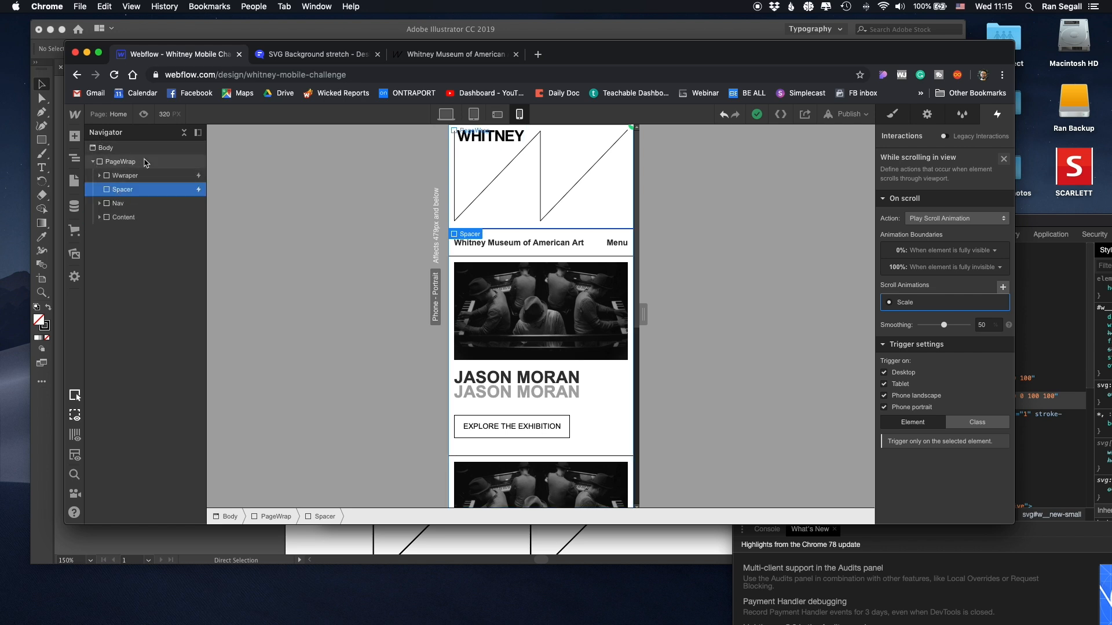
scroll(671, 390, "down", 5)
scroll(375, 236, "up", 5)
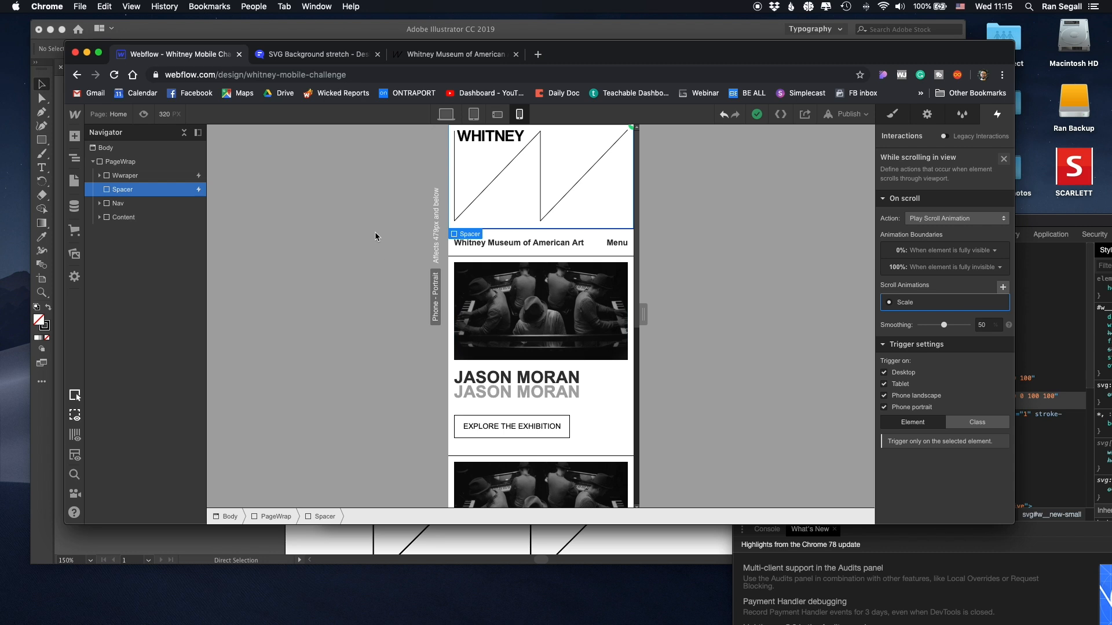
left_click(122, 162)
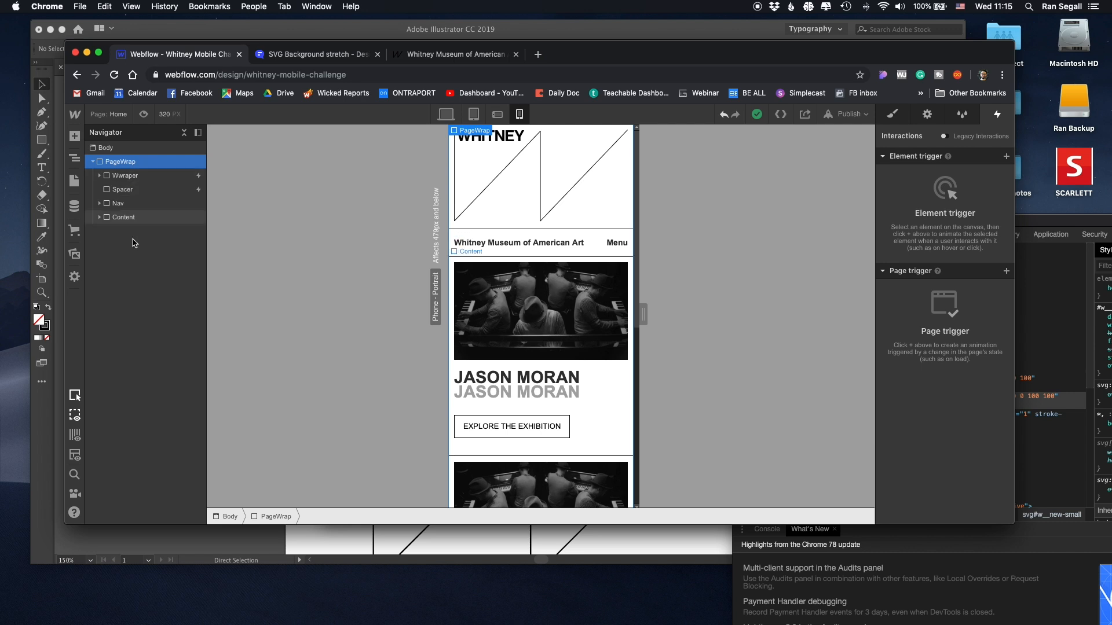
Expand Content to review its ContentBlock elements against the page, and collapse it again
left_click(117, 220)
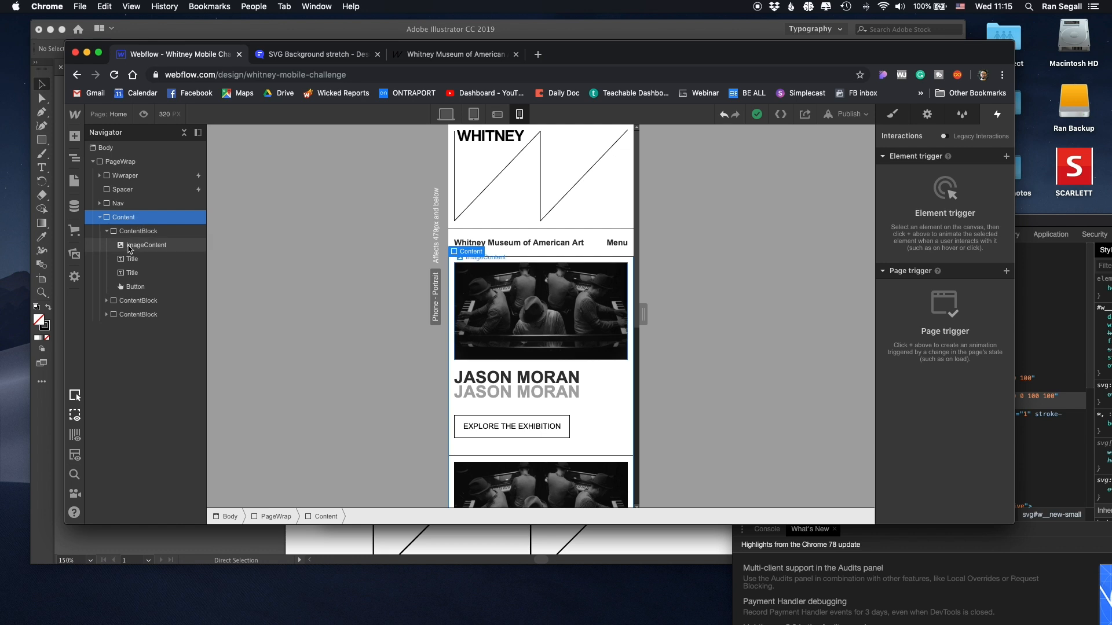
left_click(106, 231)
scroll(548, 318, "down", 5)
scroll(550, 318, "up", 5)
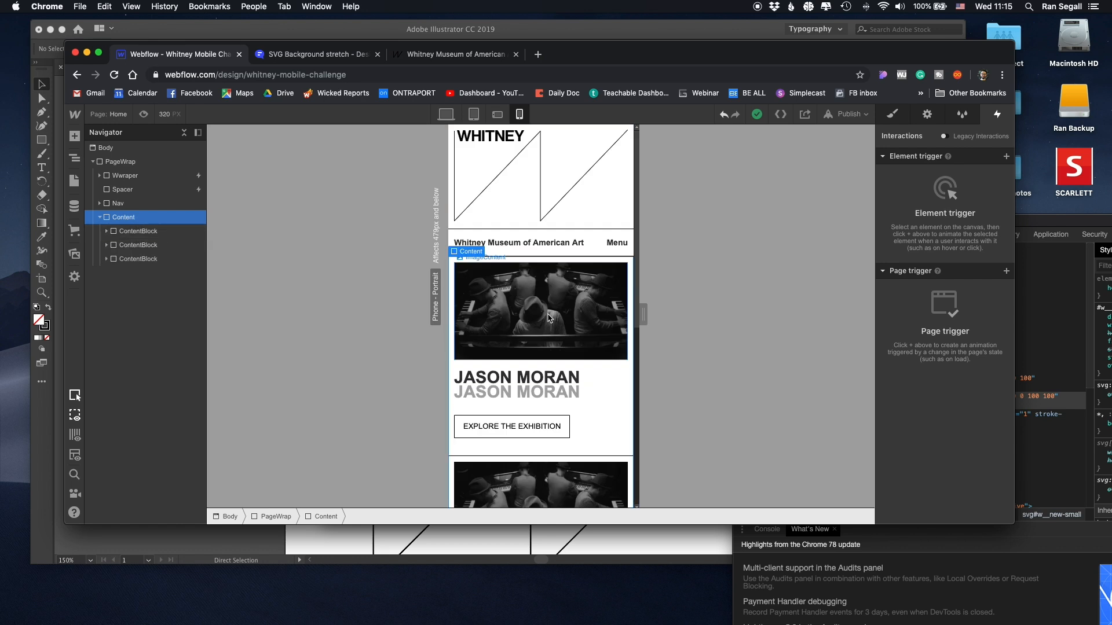
scroll(487, 278, "down", 5)
scroll(486, 281, "up", 5)
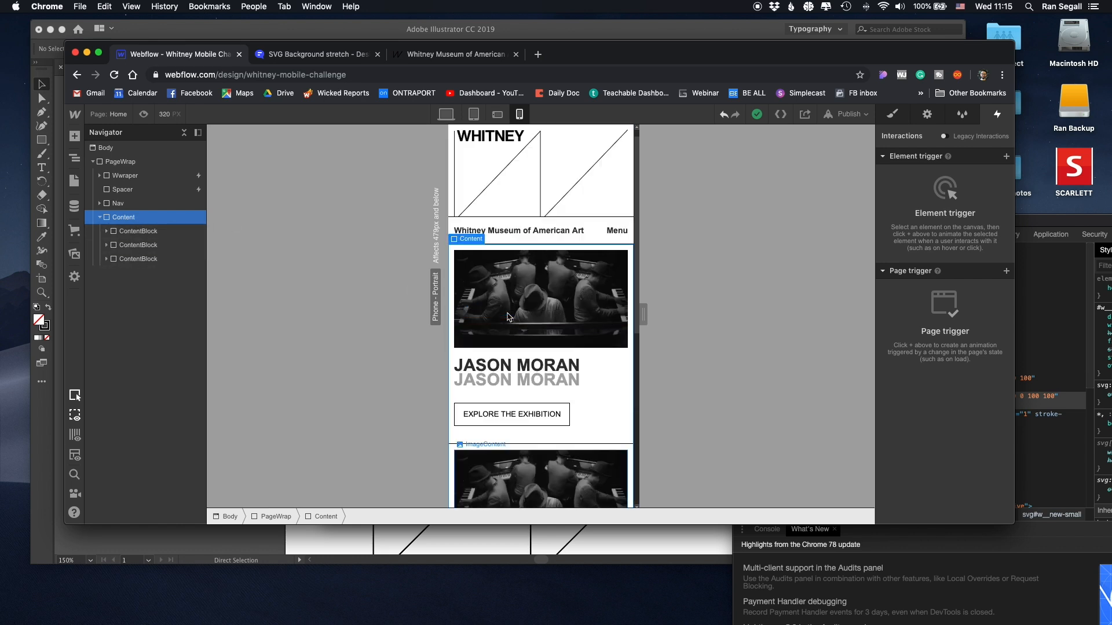
left_click(100, 219)
Select the Nav element and examine how it behaves on the canvas as the page scrolls
left_click(108, 206)
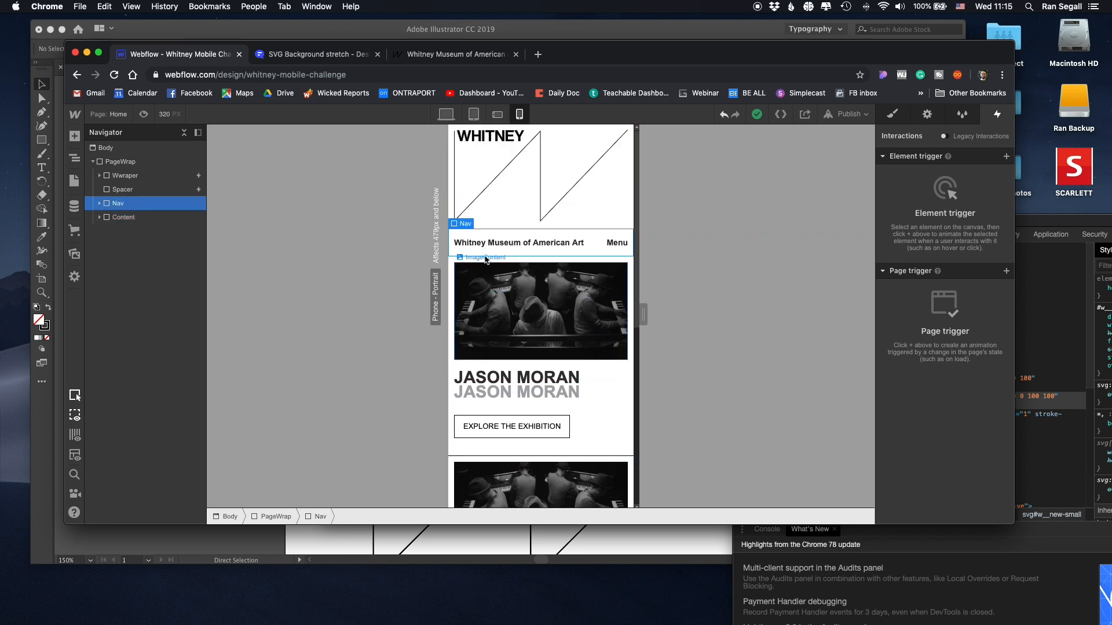
scroll(547, 285, "down", 6)
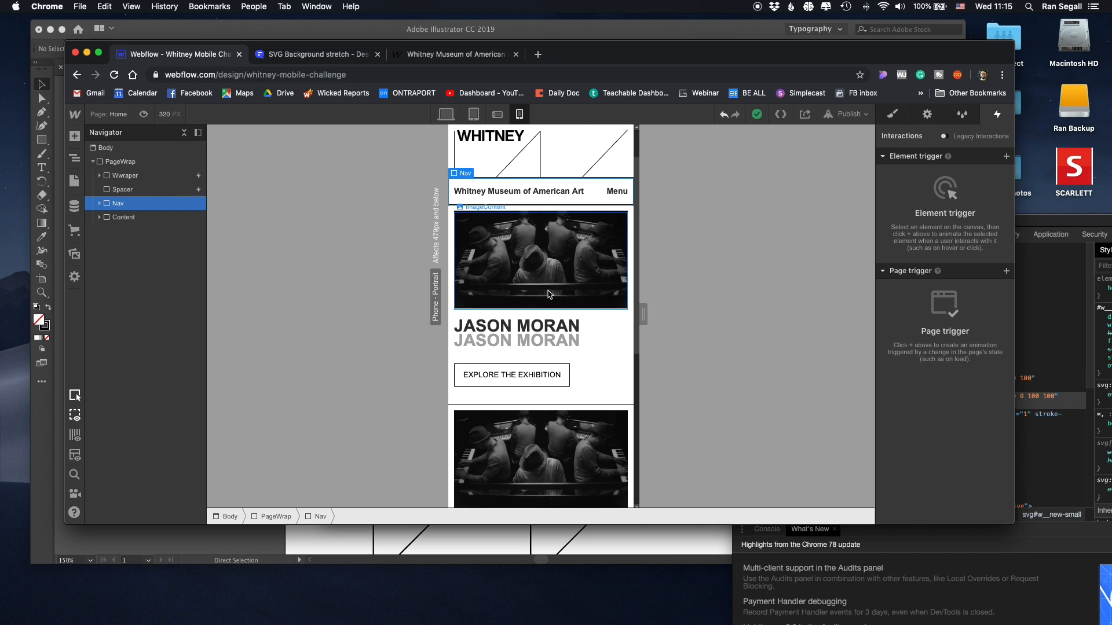
scroll(539, 261, "up", 6)
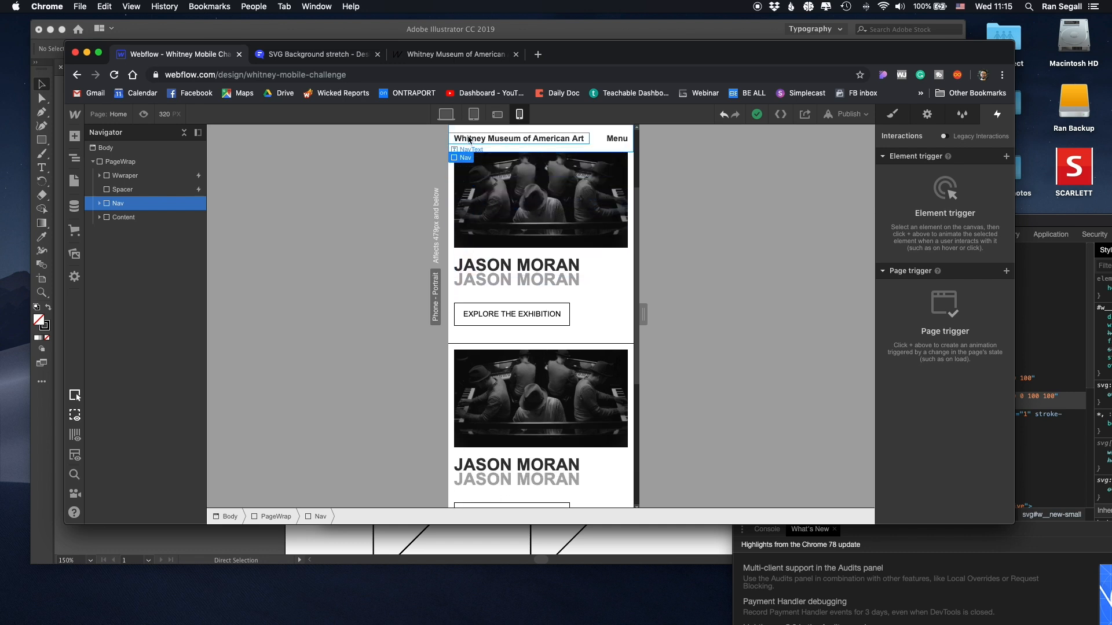
scroll(485, 234, "down", 4)
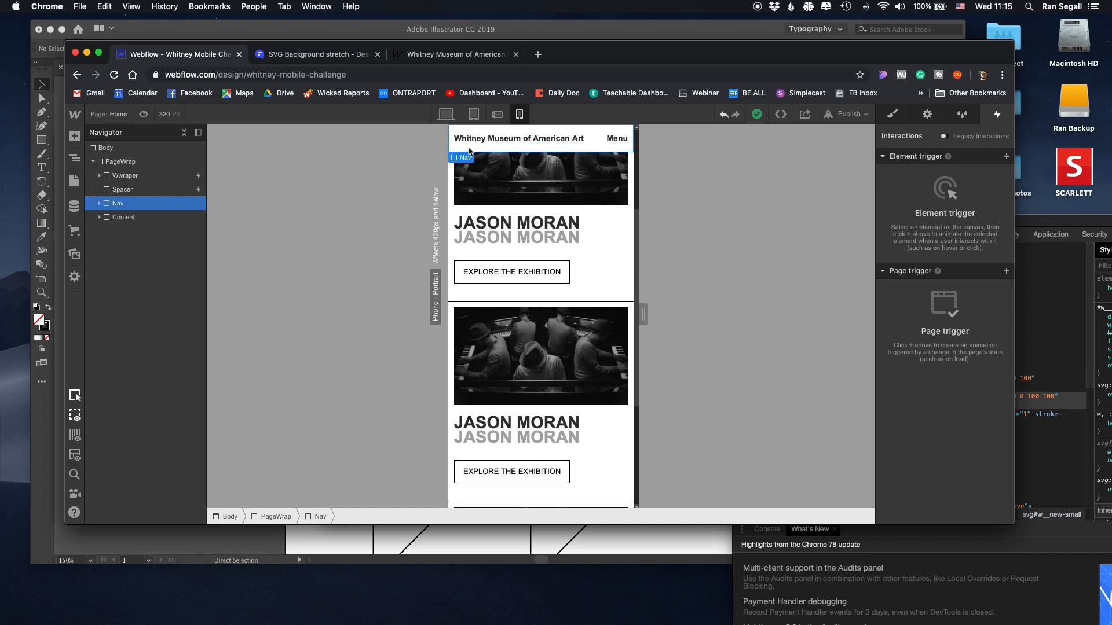
scroll(492, 232, "down", 4)
scroll(507, 212, "up", 3)
scroll(508, 212, "up", 2)
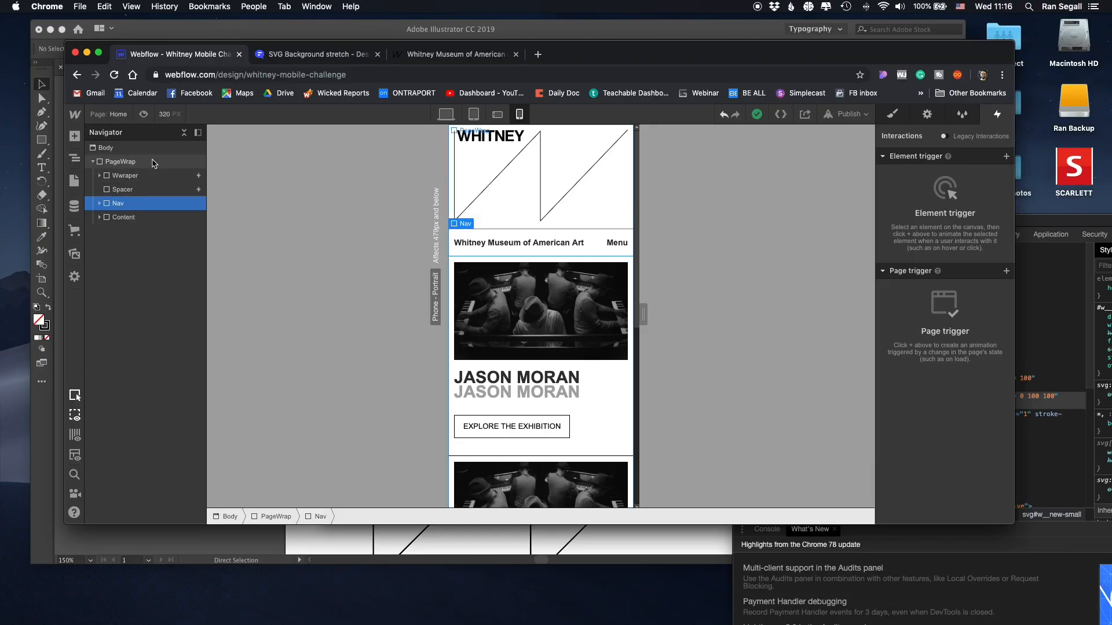
Examine the Nav element's position style within PageWrap and check its behaviour against the scrolling page
left_click(126, 163)
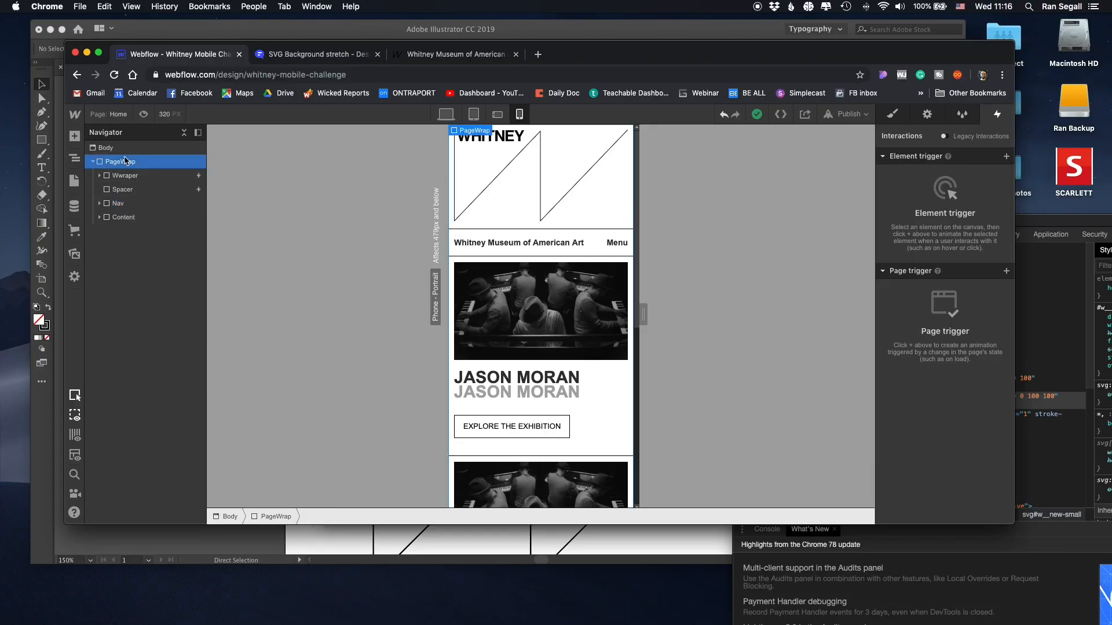
left_click(131, 203)
left_click(893, 114)
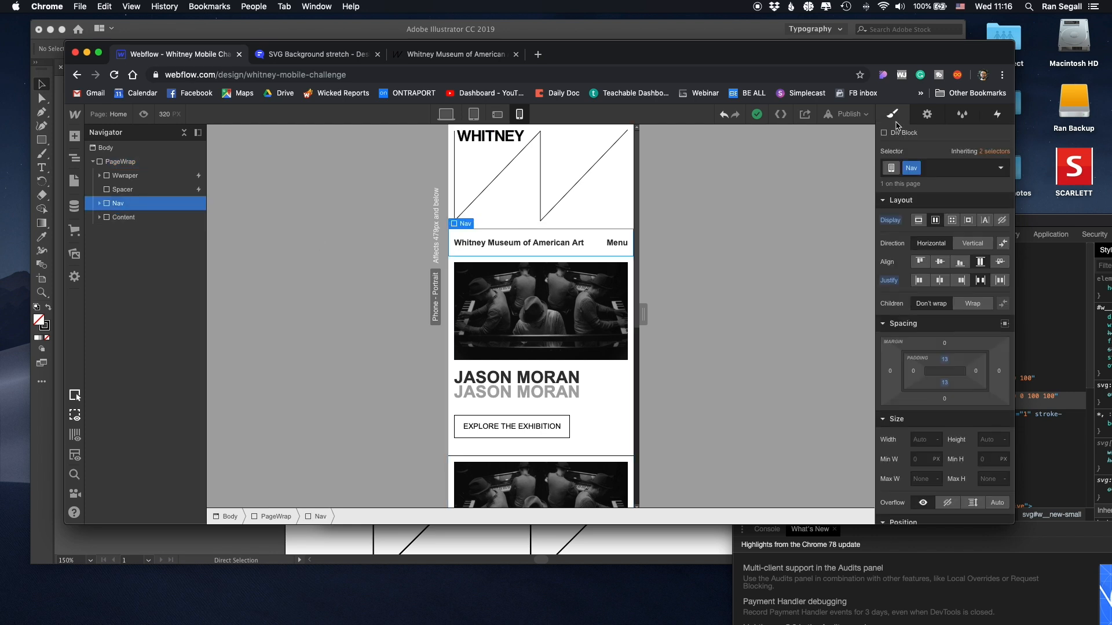
scroll(921, 347, "down", 5)
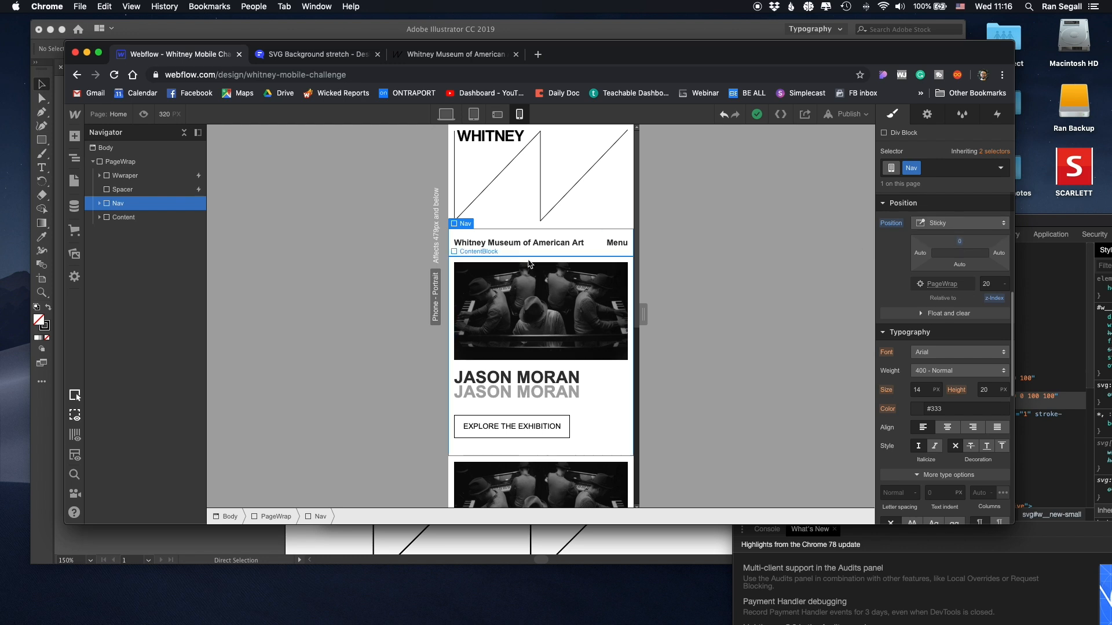
scroll(527, 260, "down", 5)
scroll(525, 252, "up", 4)
scroll(526, 251, "up", 1)
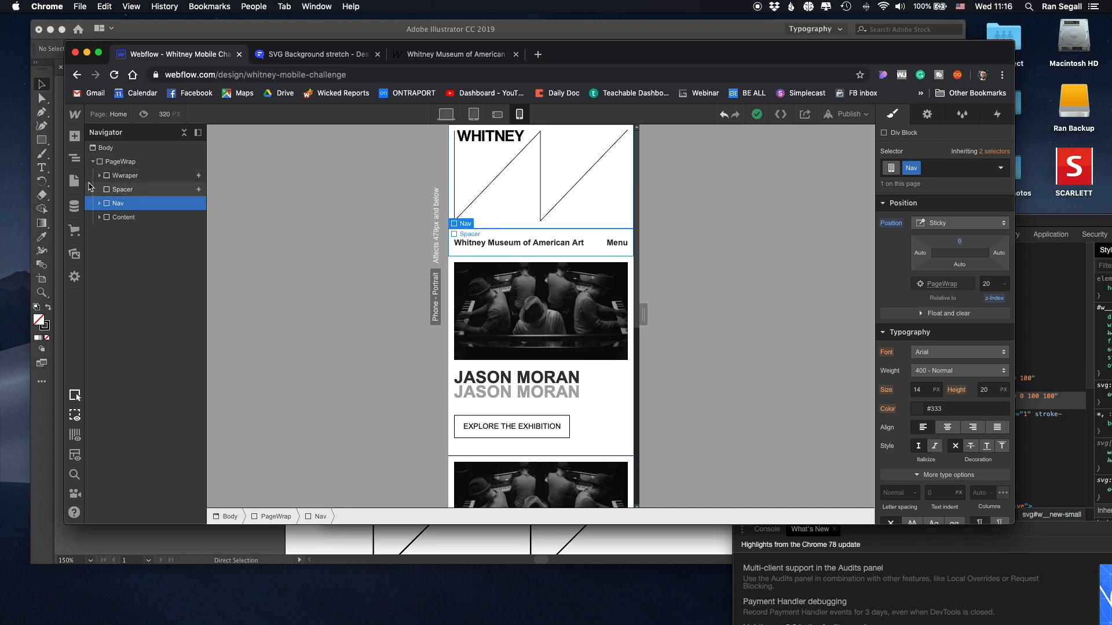
Expand Wwraper and select its LogoImage and W-Vector images in turn to review the header's contents
left_click(130, 176)
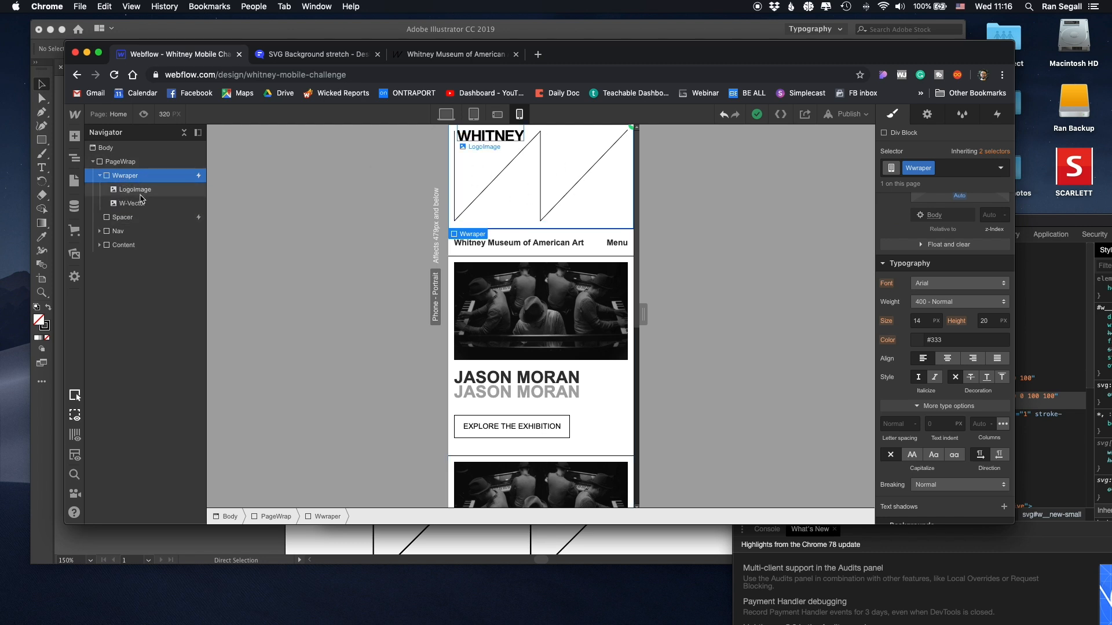
left_click(501, 138)
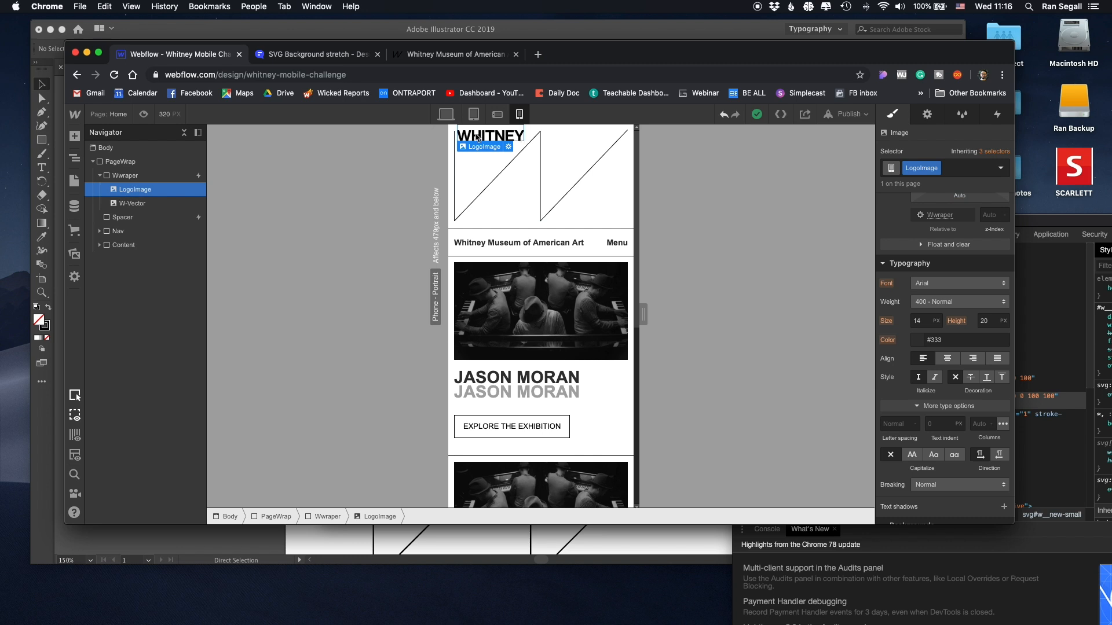
left_click(129, 206)
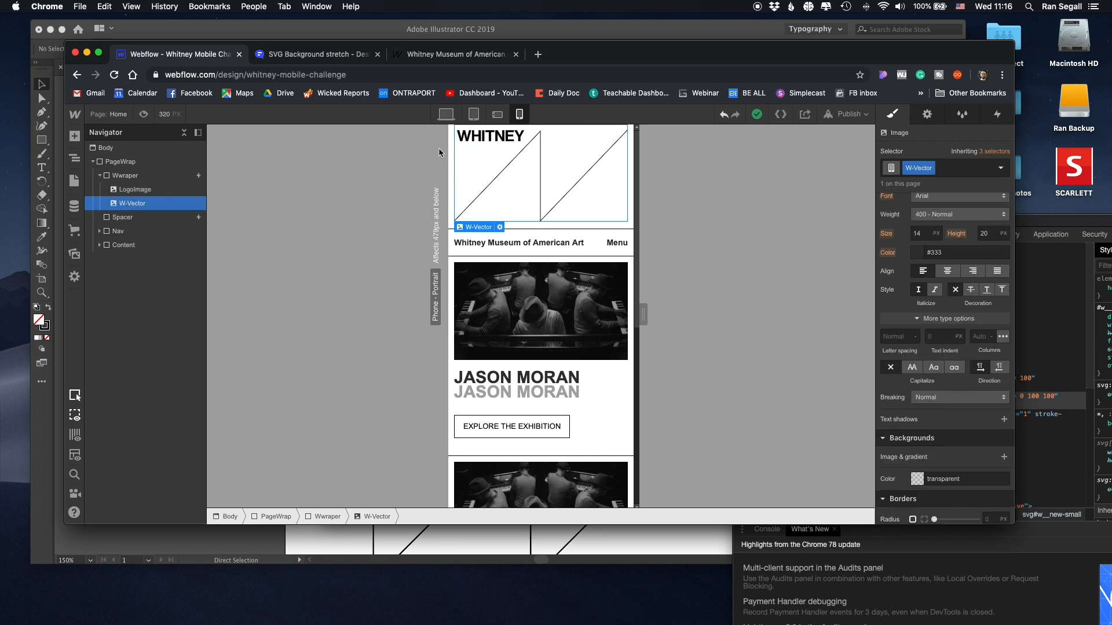
Compare W-Vector with the W on the Whitney site and the line drawing in Illustrator, and return to Webflow
left_click(450, 56)
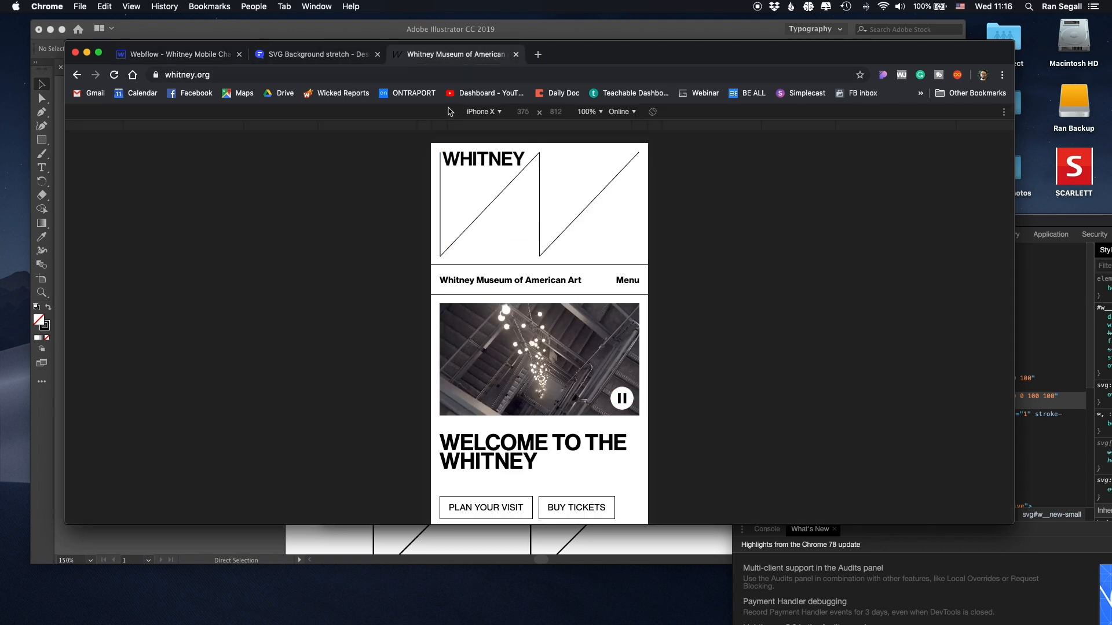
left_click(180, 55)
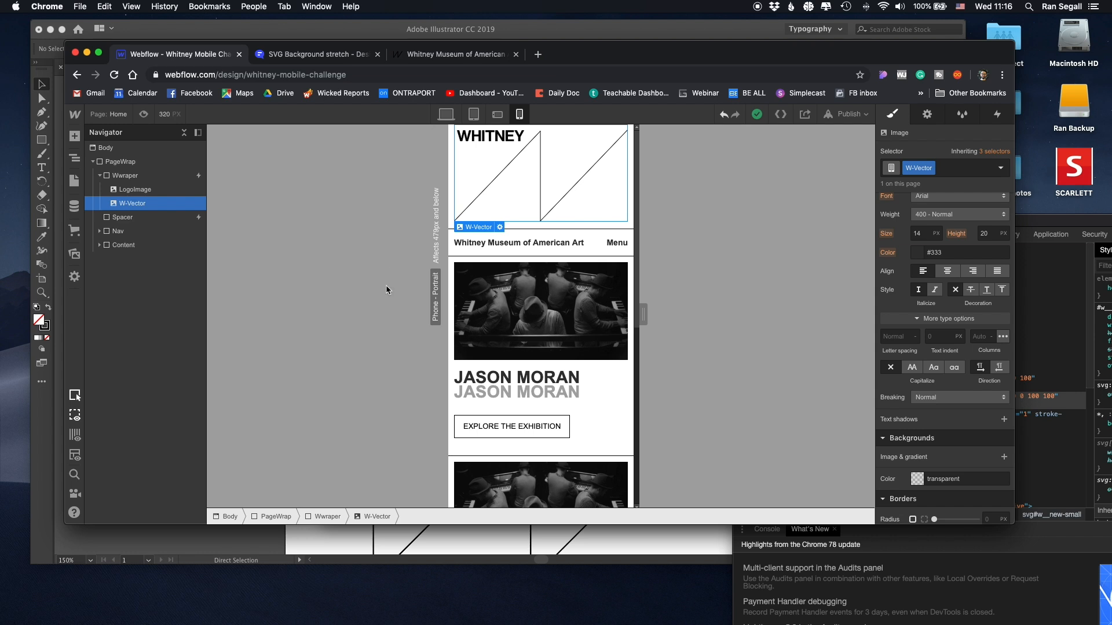
key("super+Tab")
left_click(671, 307)
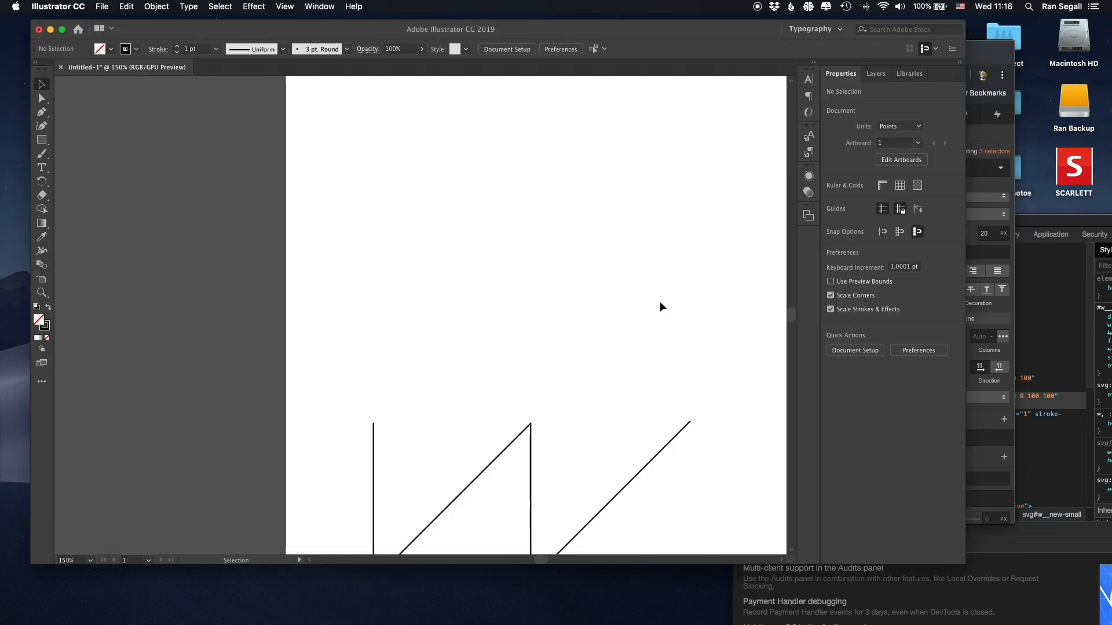
scroll(553, 267, "down", 6)
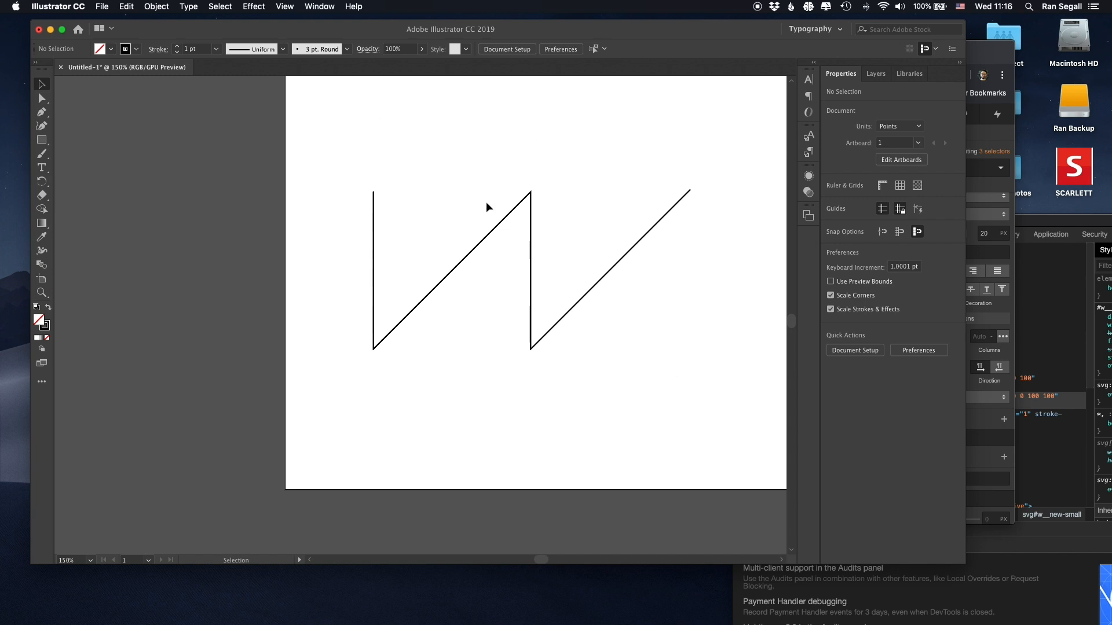
key("super+Tab")
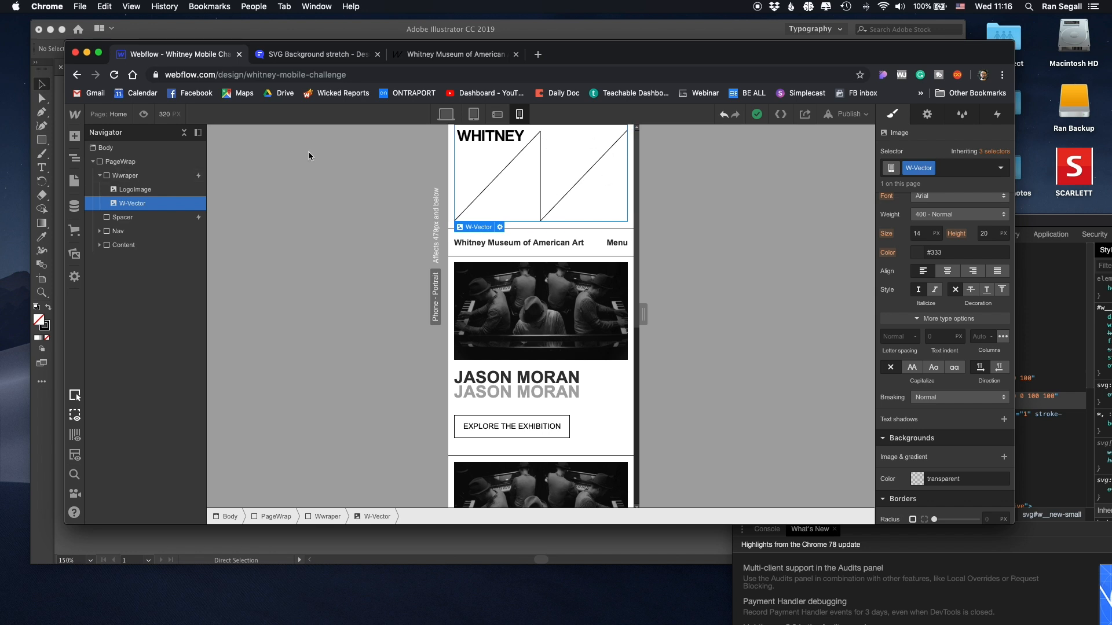
Select the Wwraper element, examine its position style and check how it behaves on the canvas as the page scrolls
left_click(102, 177)
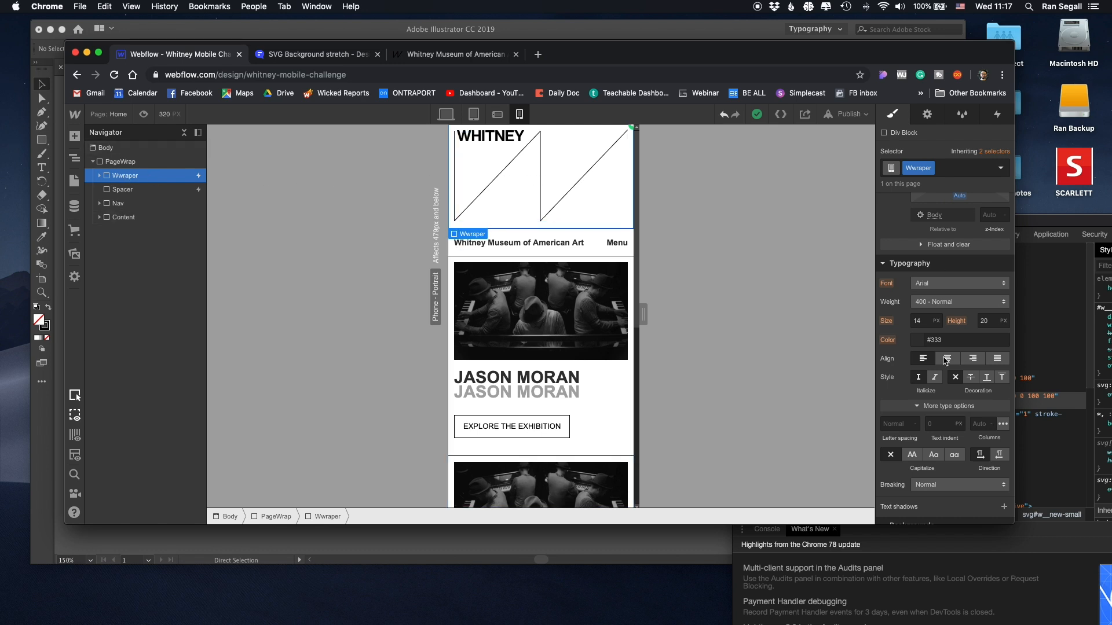
scroll(912, 395, "up", 10)
scroll(970, 396, "down", 3)
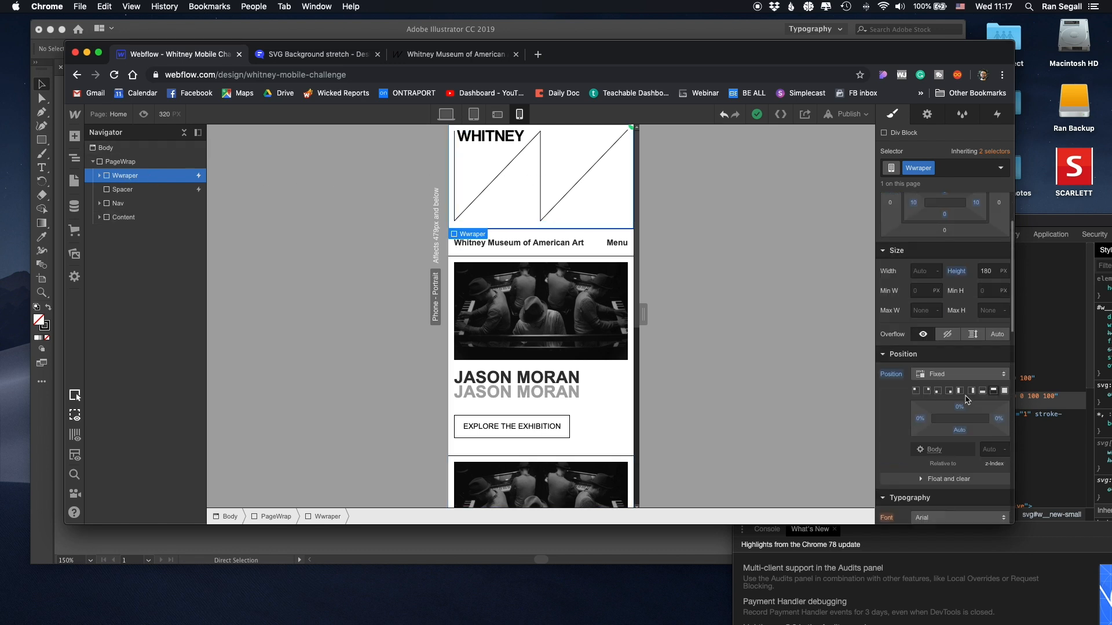
scroll(556, 246, "down", 3)
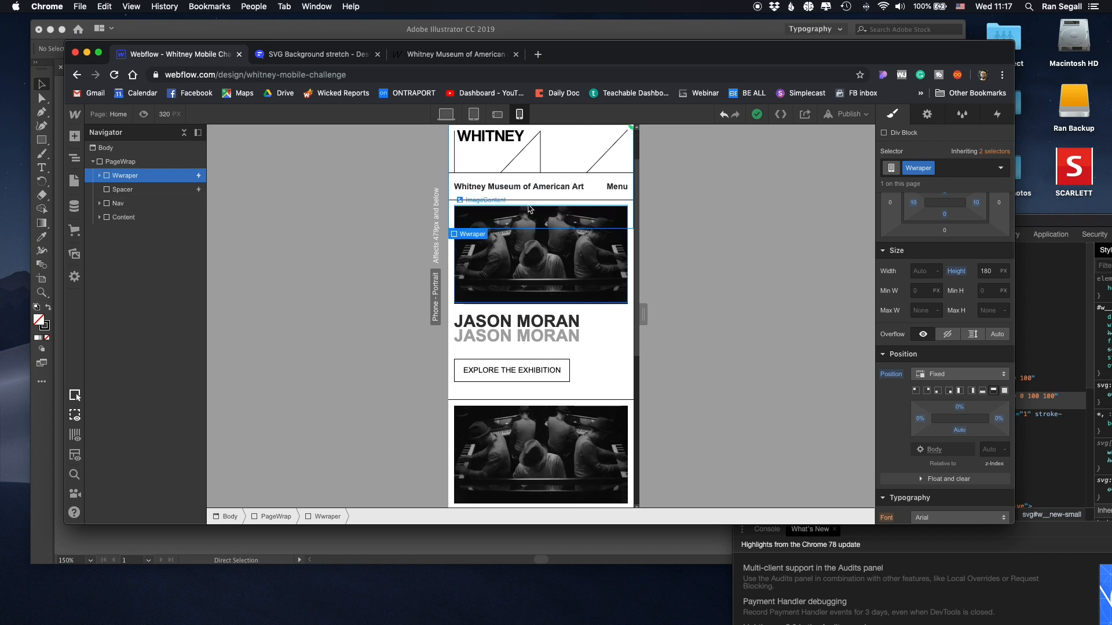
scroll(493, 146, "down", 2)
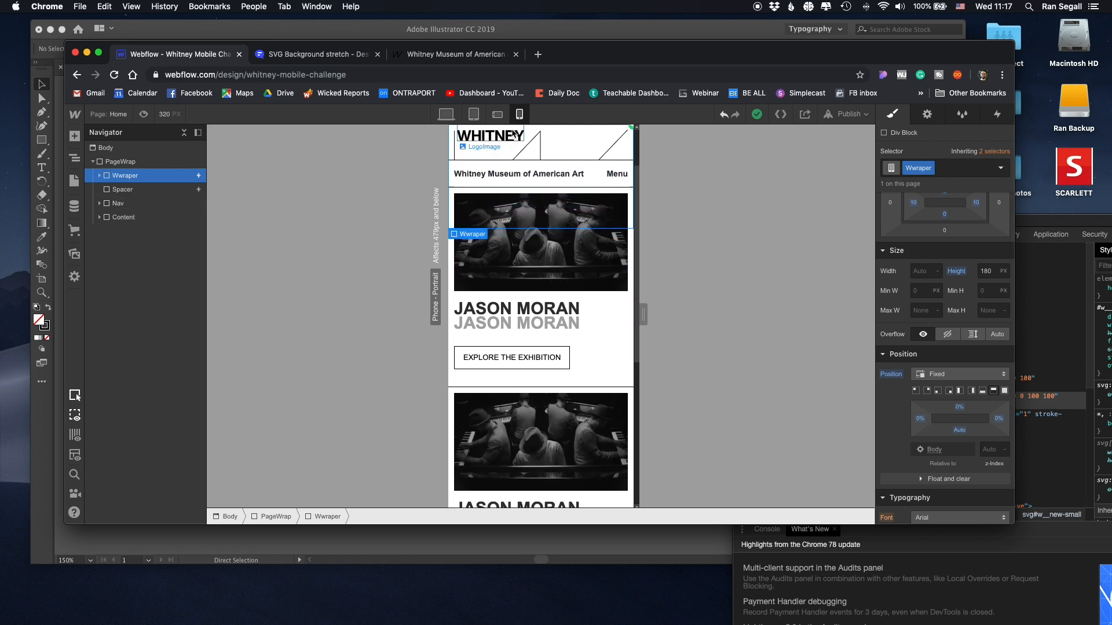
scroll(496, 154, "up", 3)
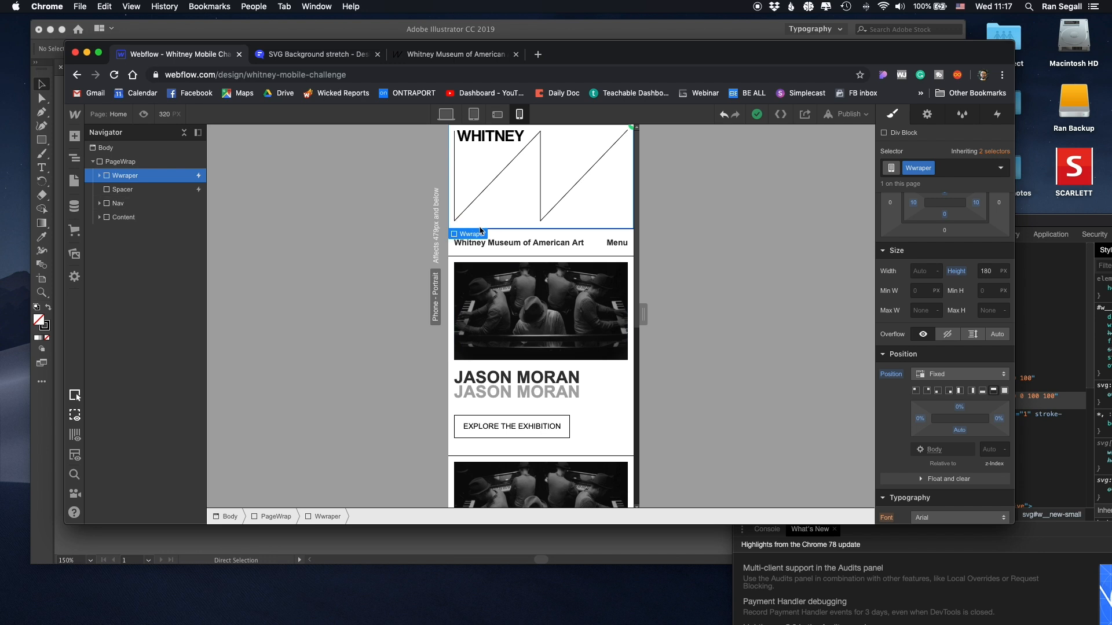
scroll(498, 291, "down", 5)
scroll(498, 290, "up", 5)
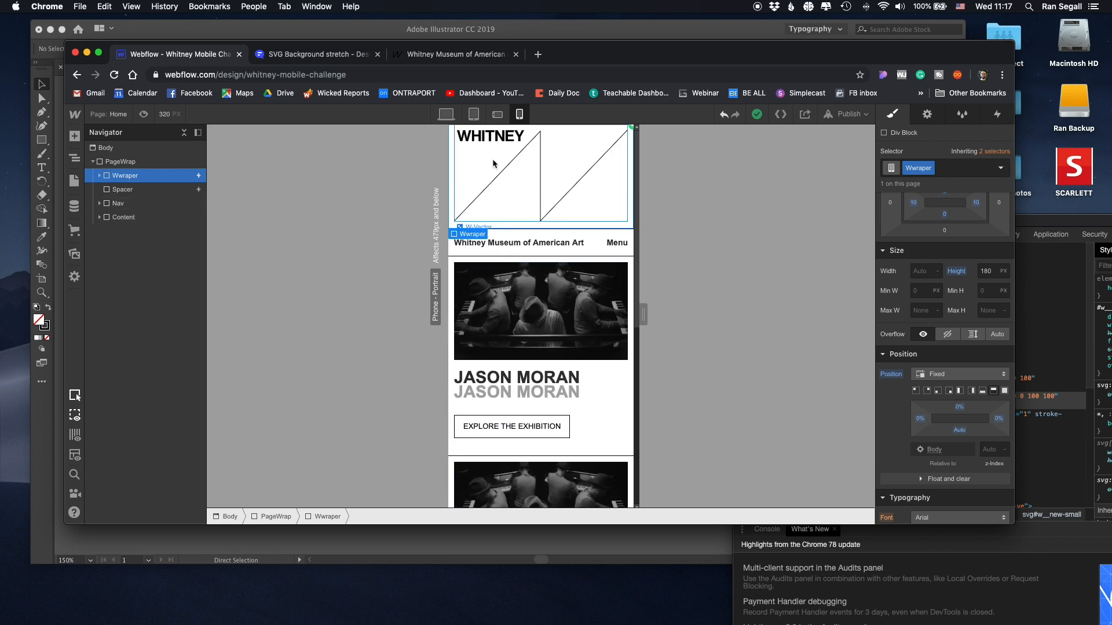
Try deleting the Spacer element to check its effect on the header layout, and undo the deletion
left_click(129, 191)
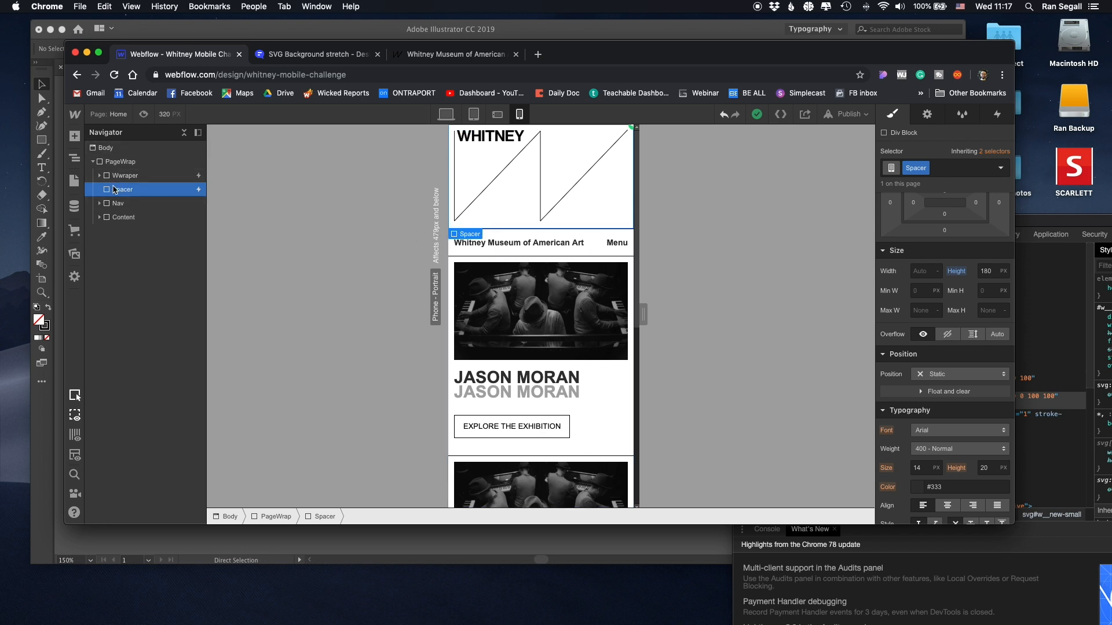
key("Delete")
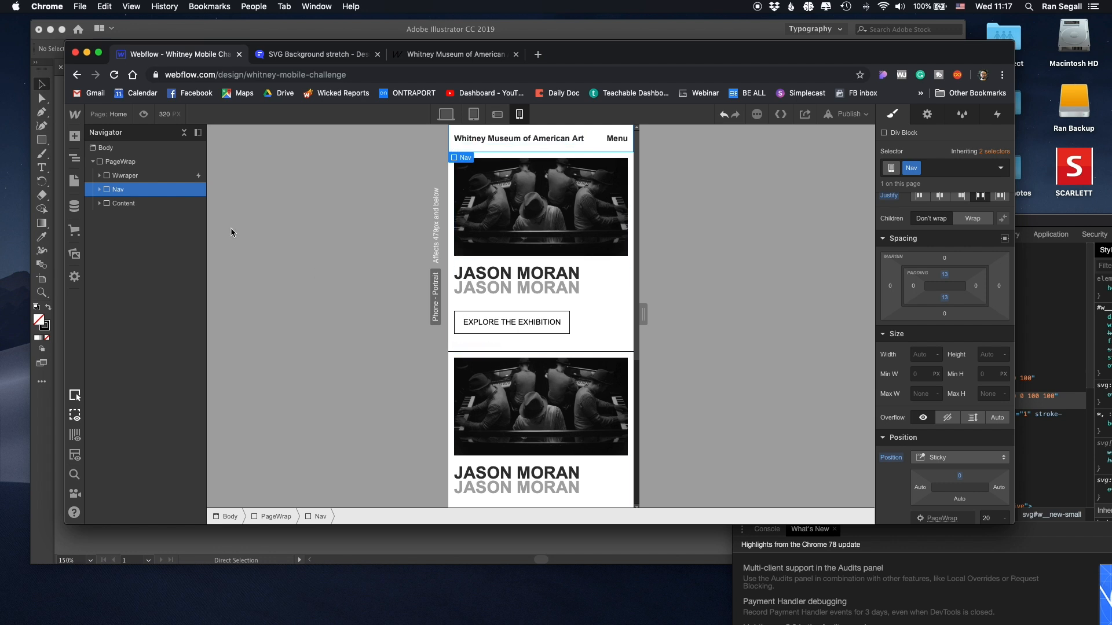
key("super+z")
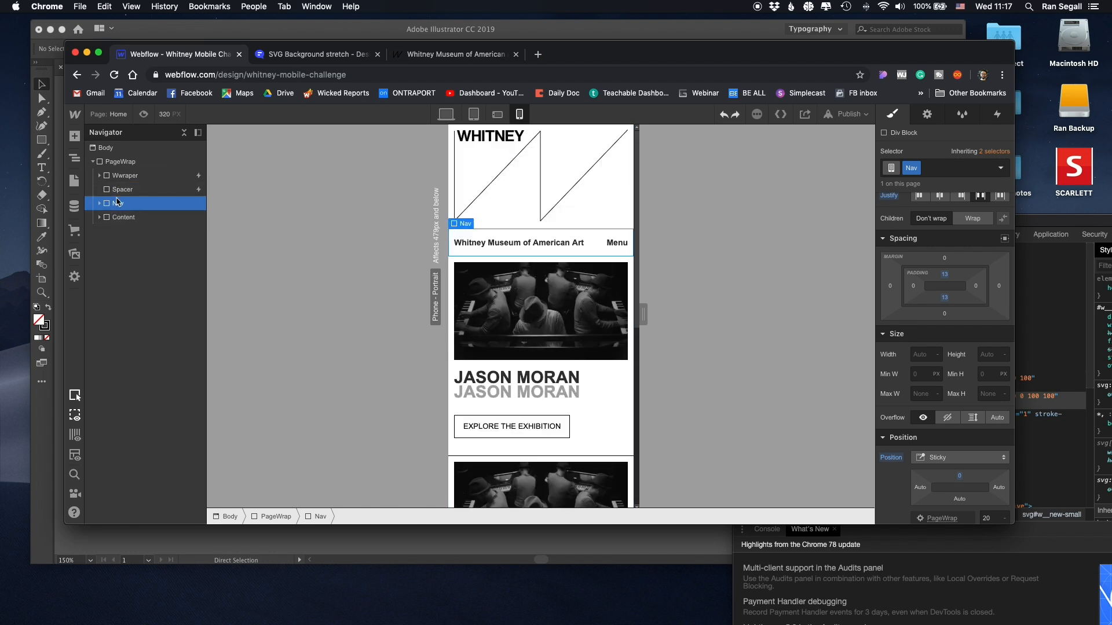
Review the Spacer element's spacing and size settings, compare them with Wwraper's, and check both against the scrolling page
left_click(121, 193)
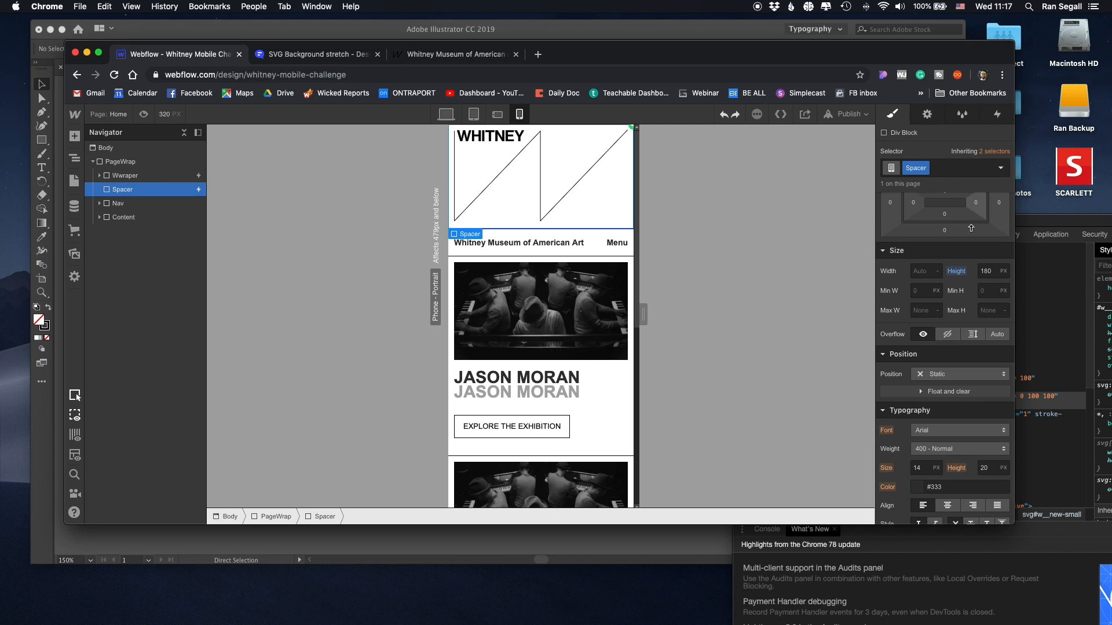
scroll(971, 228, "up", 3)
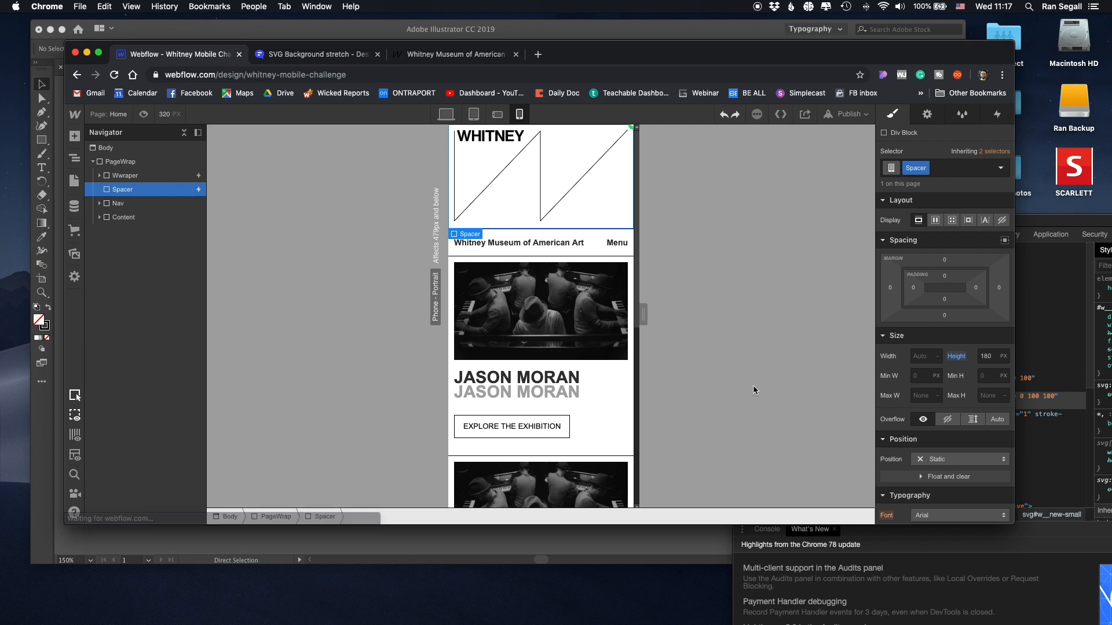
left_click(145, 178)
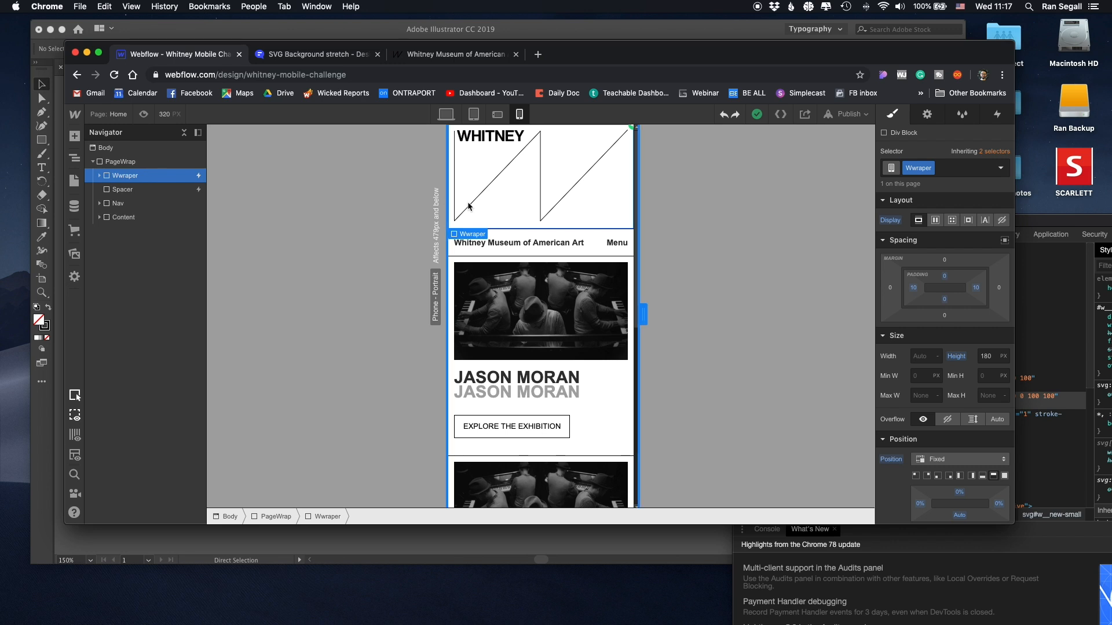
scroll(544, 204, "down", 2)
scroll(544, 204, "down", 2)
scroll(544, 199, "up", 3)
scroll(543, 194, "down", 3)
scroll(543, 190, "up", 2)
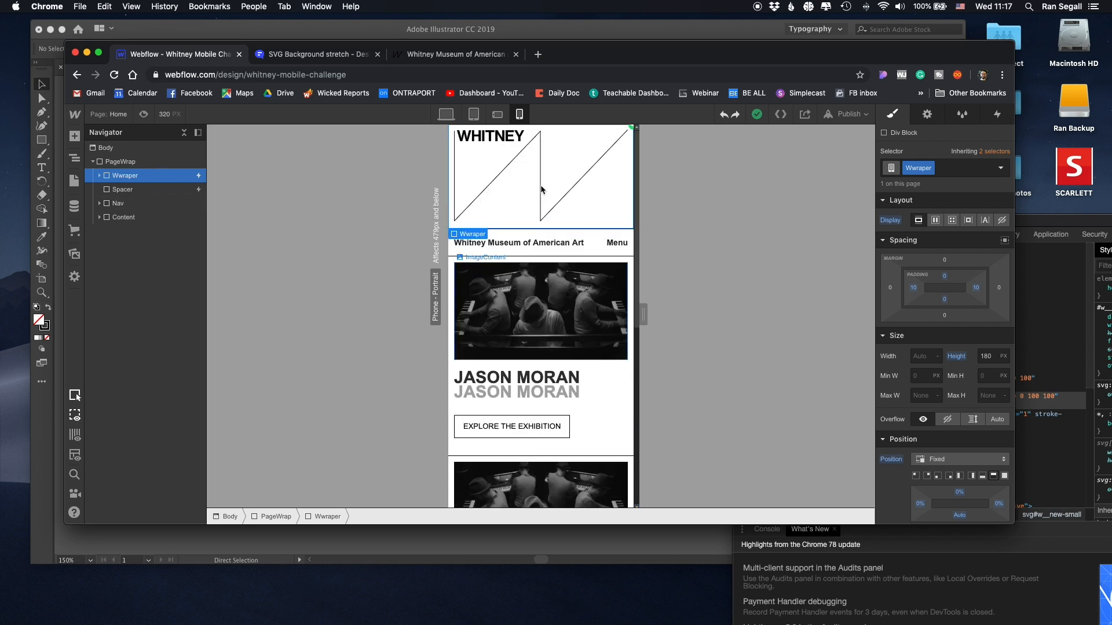
Open the Scale scroll animation in the Spacer element's While scrolling in view interaction
left_click(123, 189)
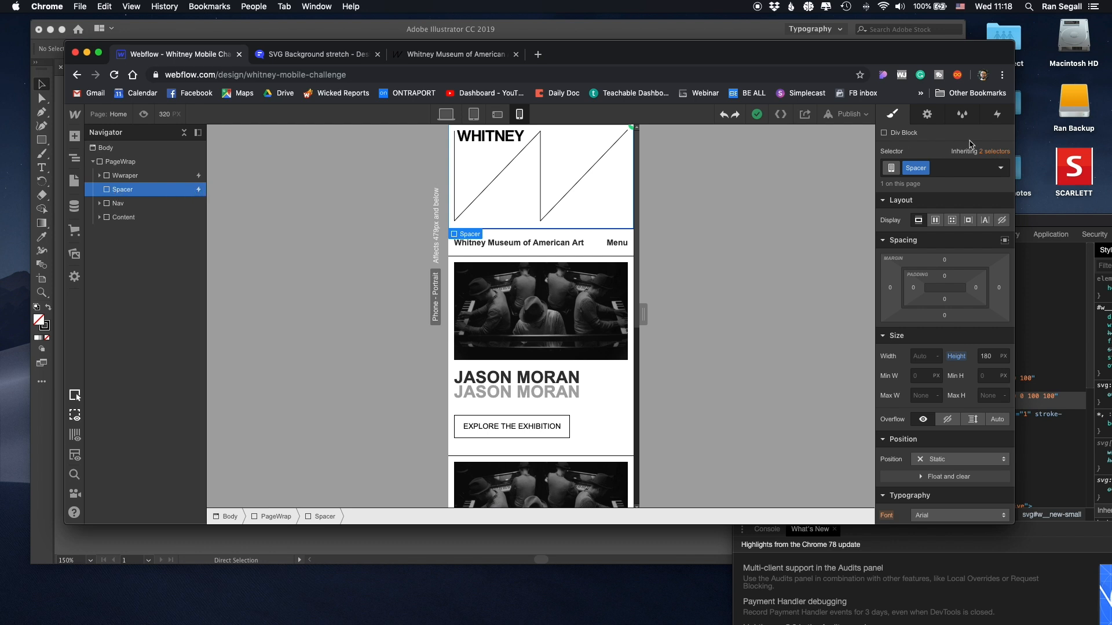
left_click(998, 114)
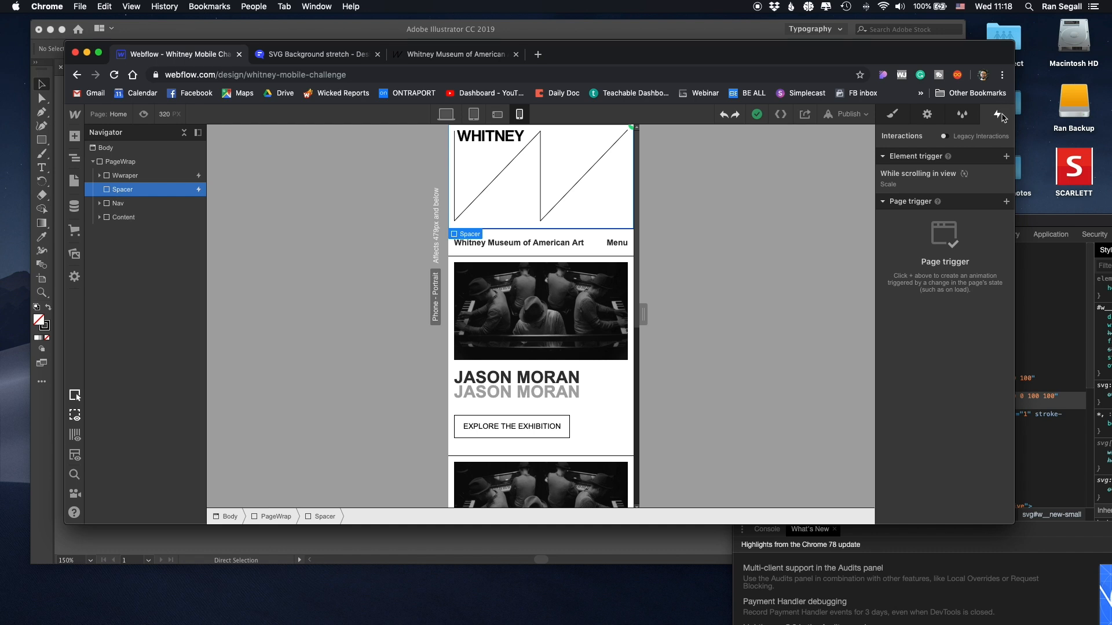
left_click(930, 187)
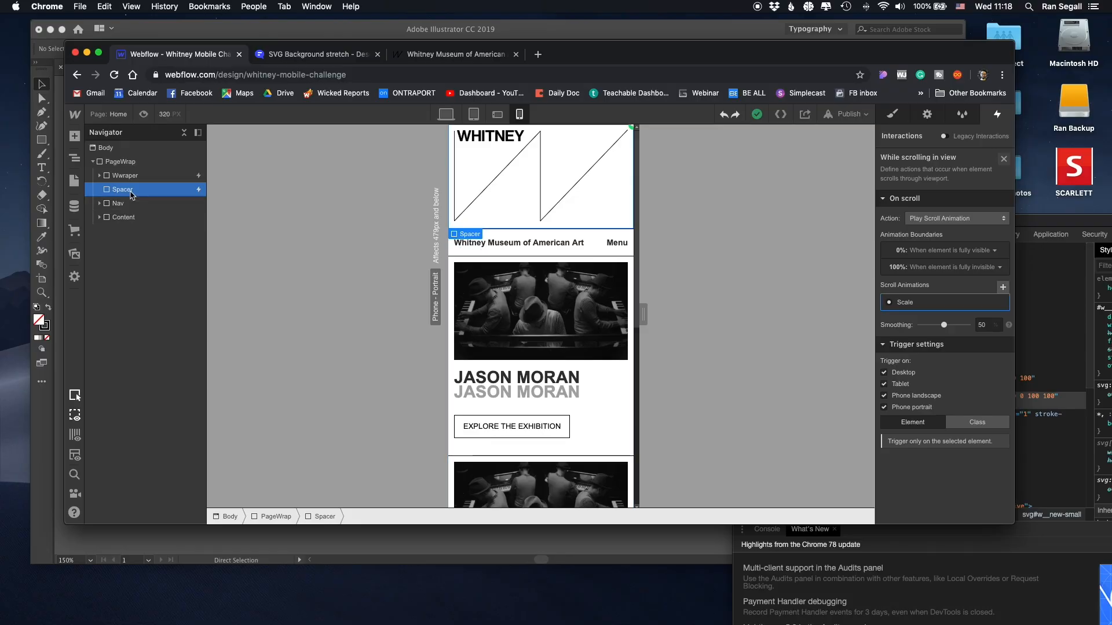
left_click(912, 302)
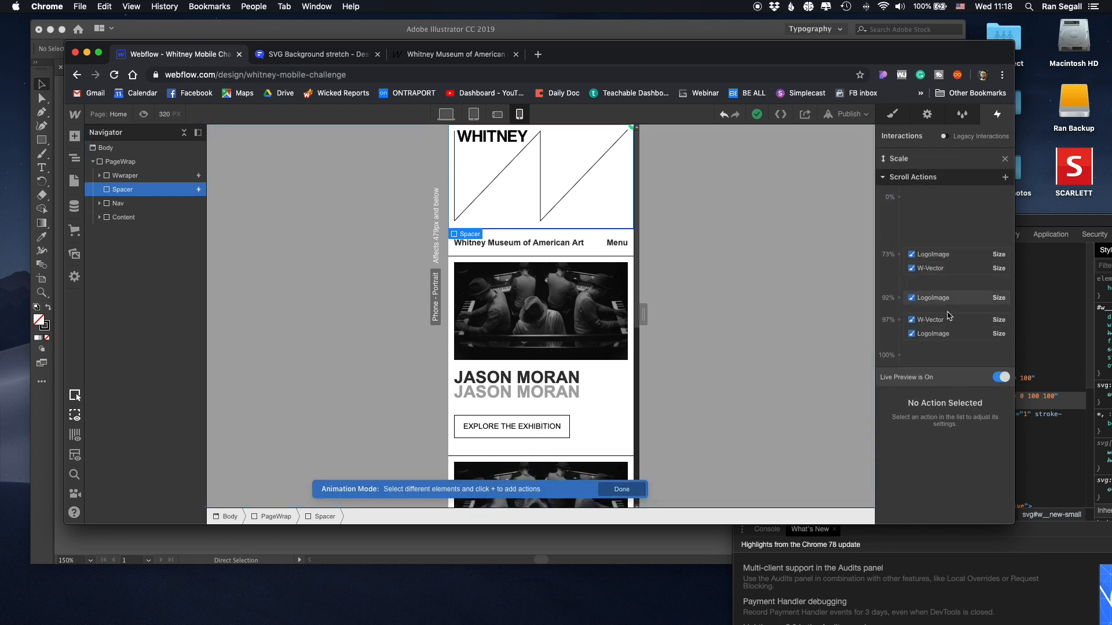
With Live Preview on, examine how scrolling the canvas advances the Scale animation from its 73% keyframe
left_click(1005, 380)
left_click(1004, 380)
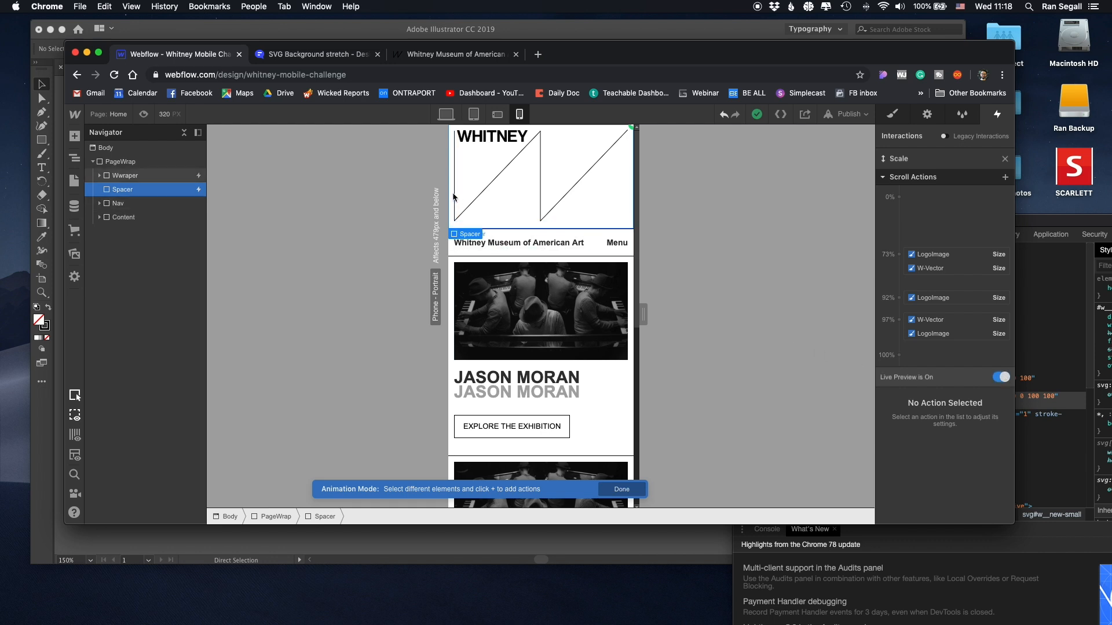
scroll(544, 220, "down", 2)
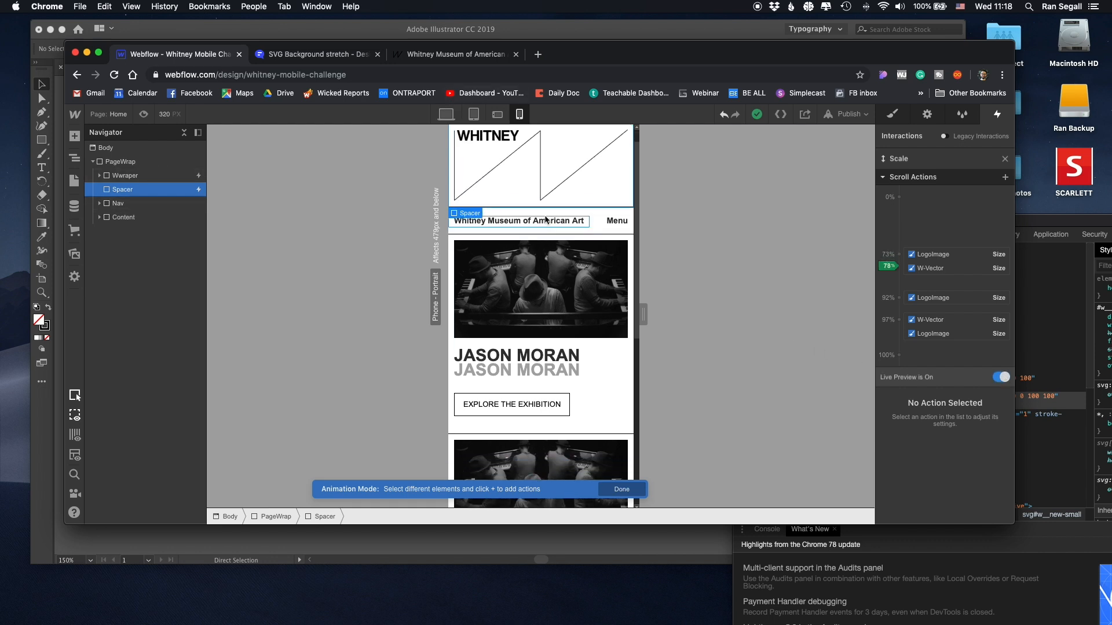
scroll(544, 220, "down", 3)
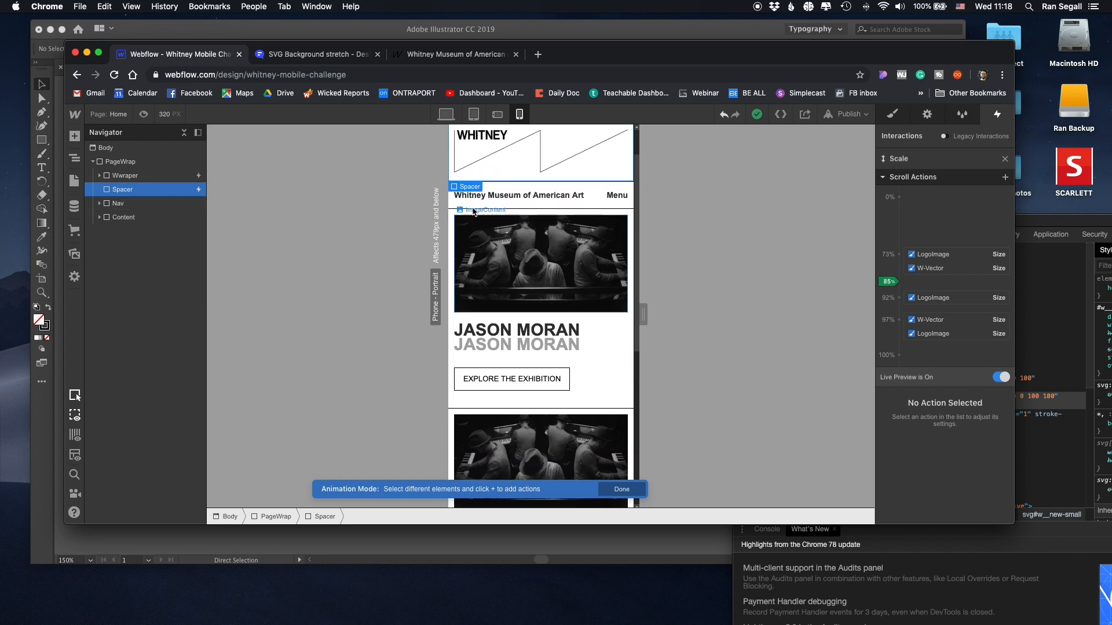
scroll(473, 211, "up", 3)
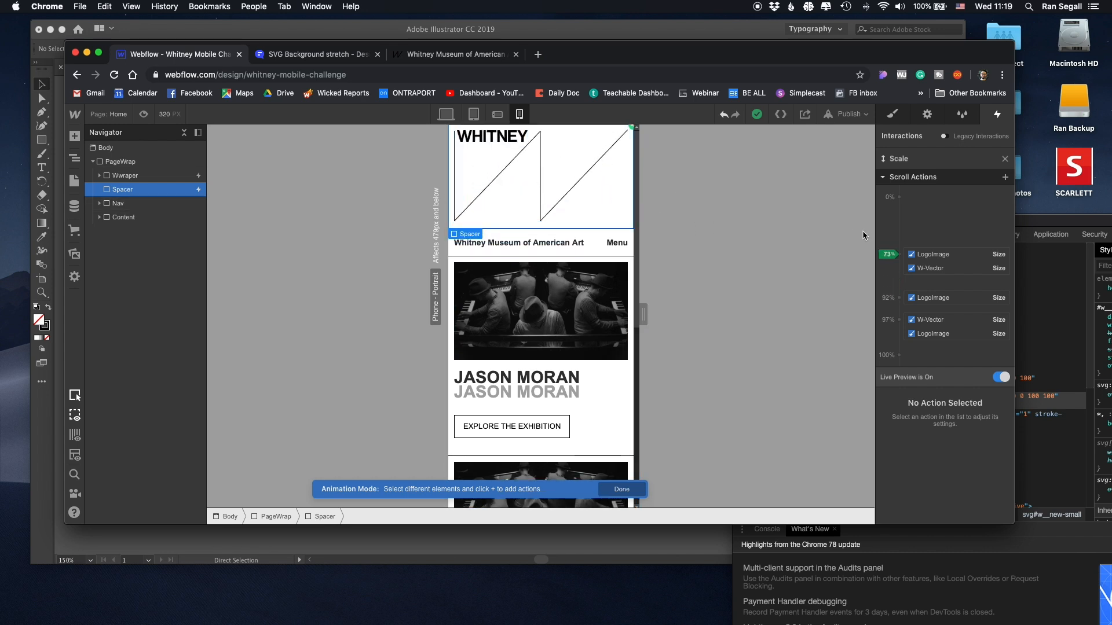
scroll(776, 244, "down", 2)
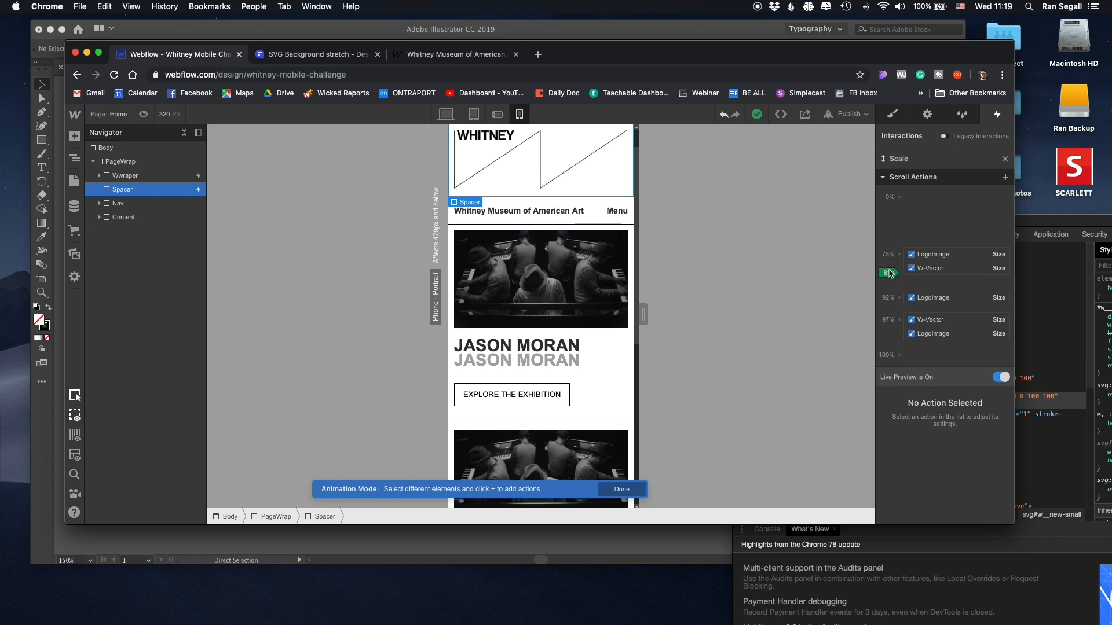
scroll(811, 249, "up", 2)
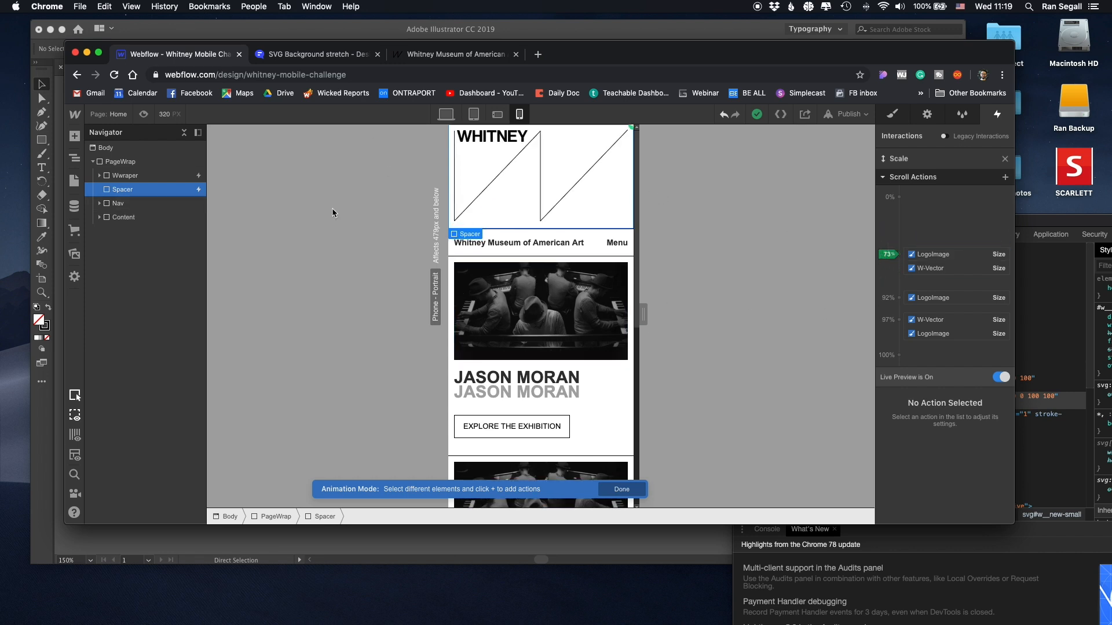
Preview the Scale animation through to 100% and back, following how W-Vector and LogoImage shrink across the 73%, 92% and 97% keyframes
scroll(554, 301, "down", 1)
scroll(554, 301, "up", 1)
scroll(522, 249, "down", 2)
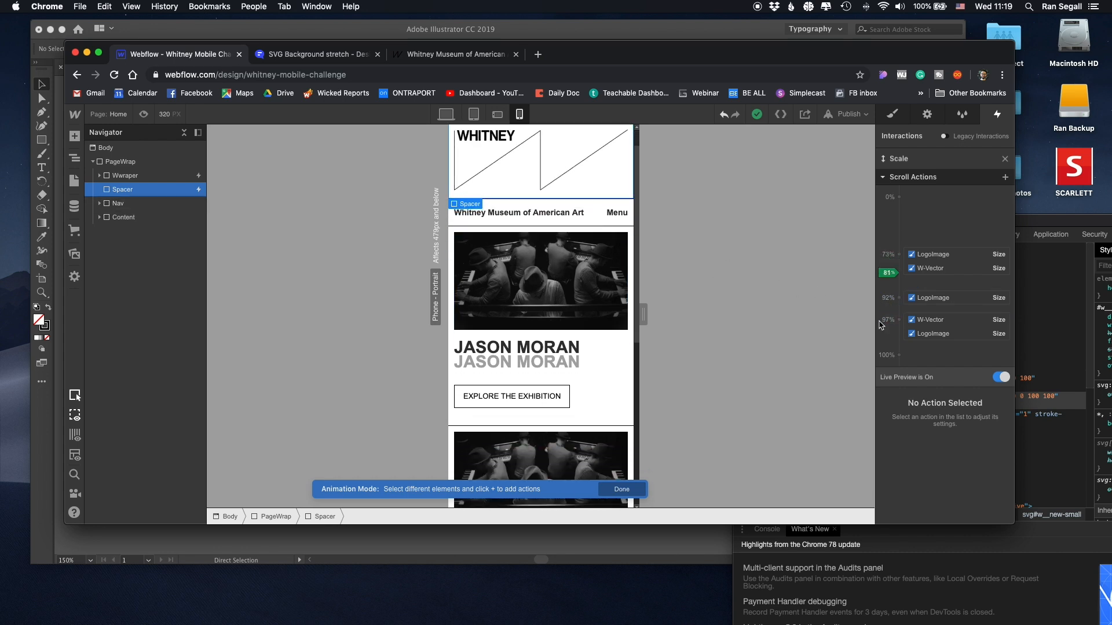
scroll(511, 264, "down", 5)
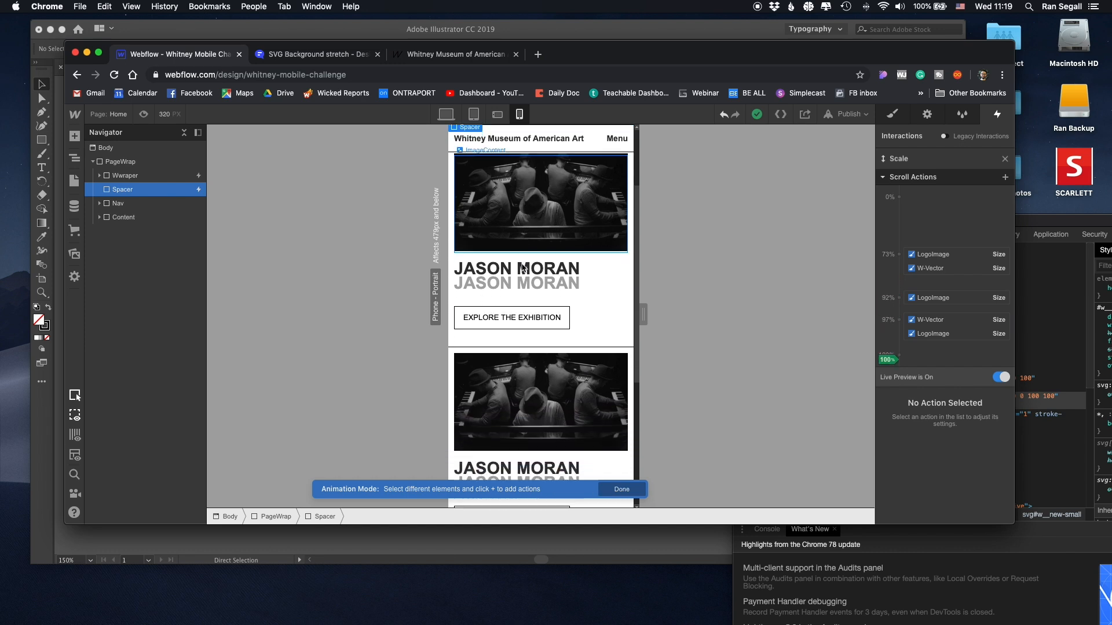
scroll(522, 268, "up", 7)
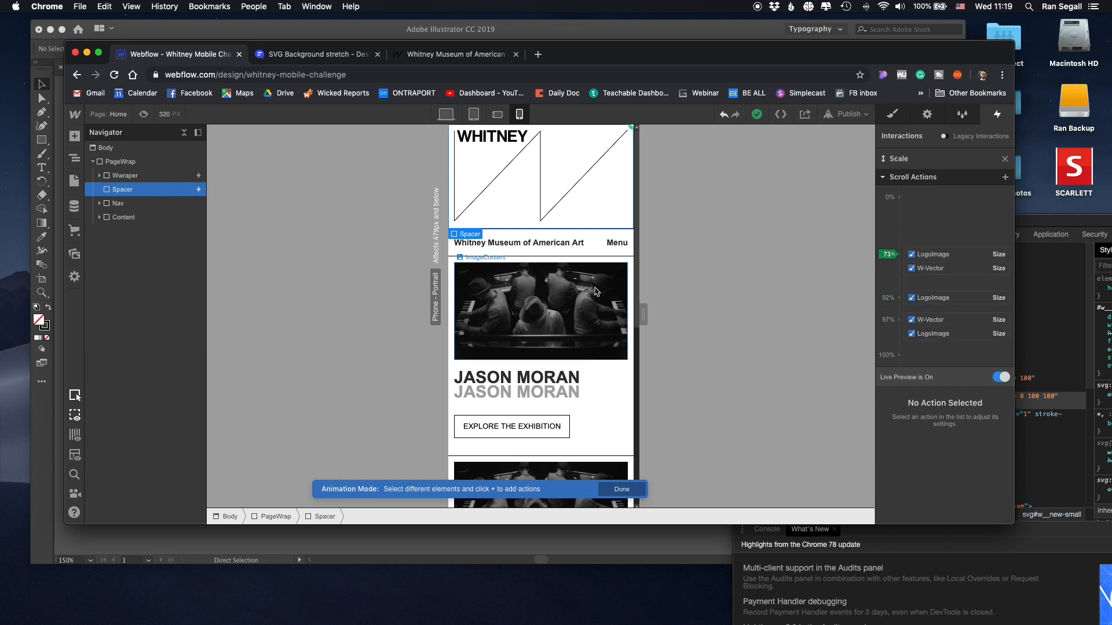
scroll(596, 291, "down", 5)
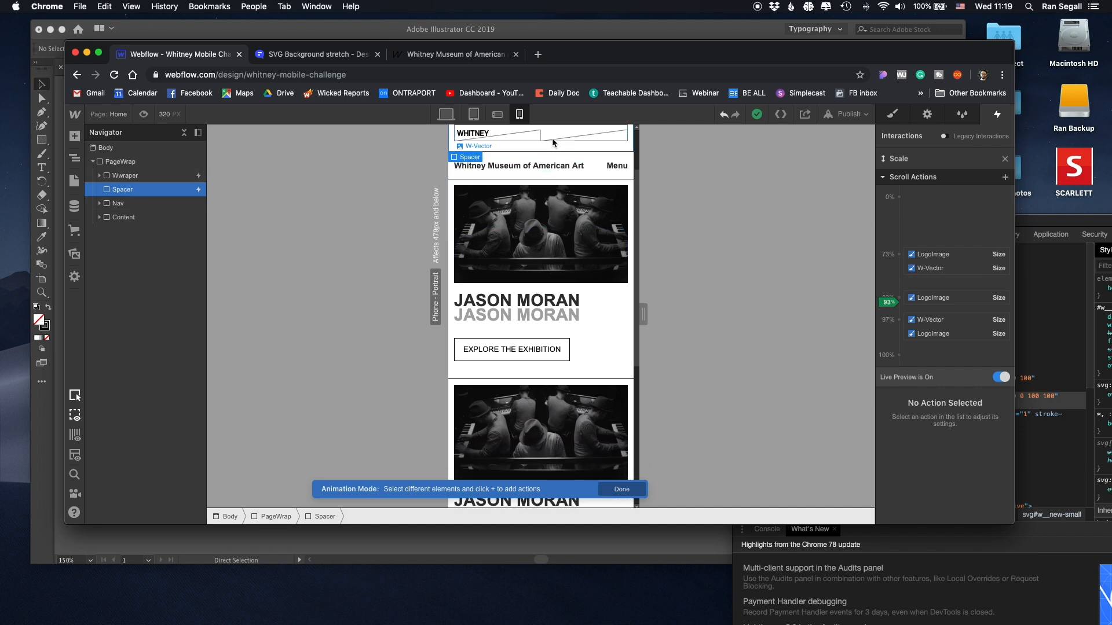
scroll(553, 142, "down", 2)
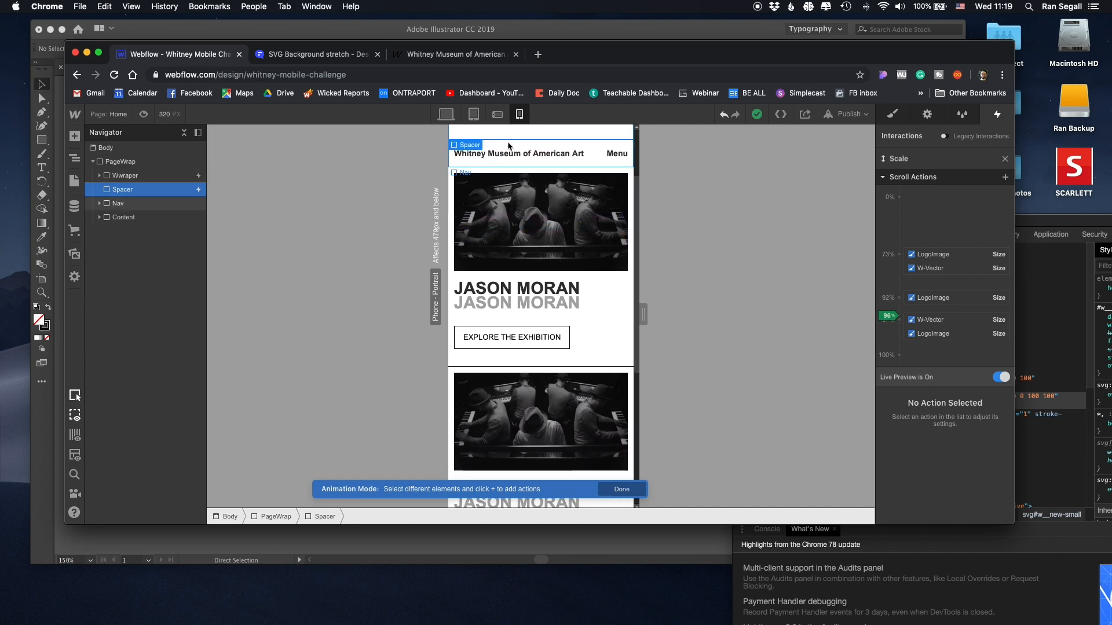
scroll(463, 149, "up", 6)
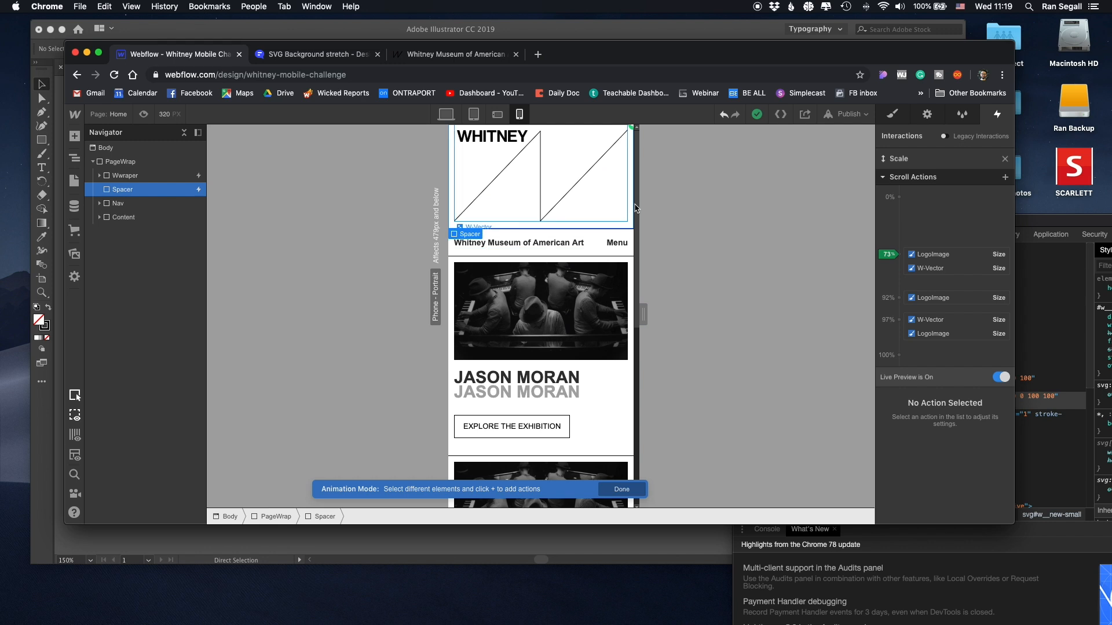
scroll(541, 177, "down", 5)
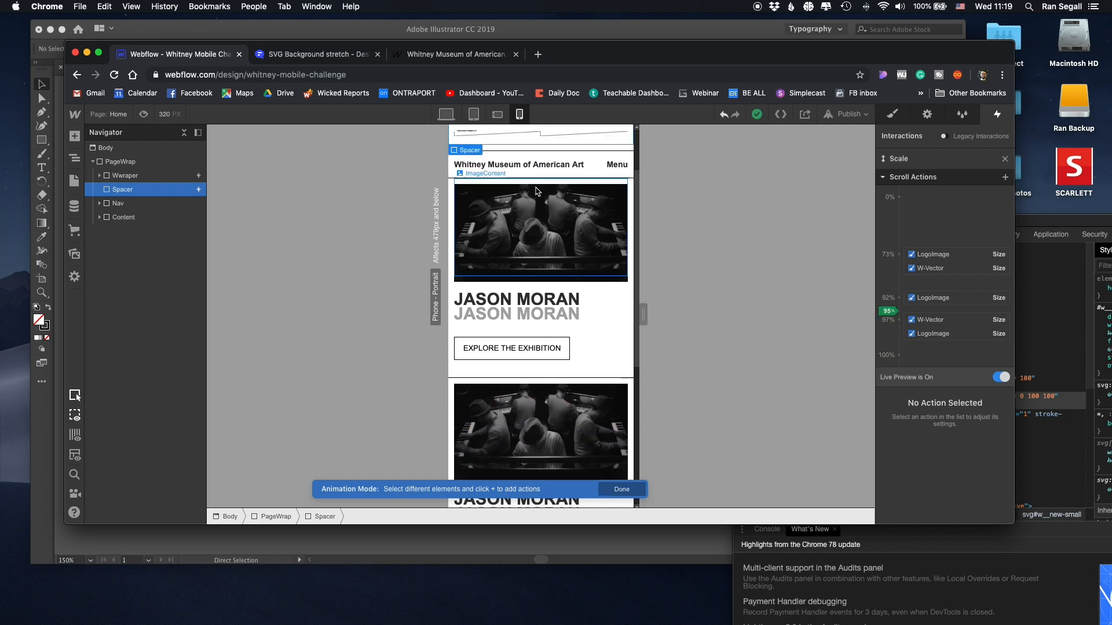
scroll(538, 192, "up", 5)
Compare the Size actions of W-Vector and LogoImage at the 73% and 97% keyframes
left_click(934, 266)
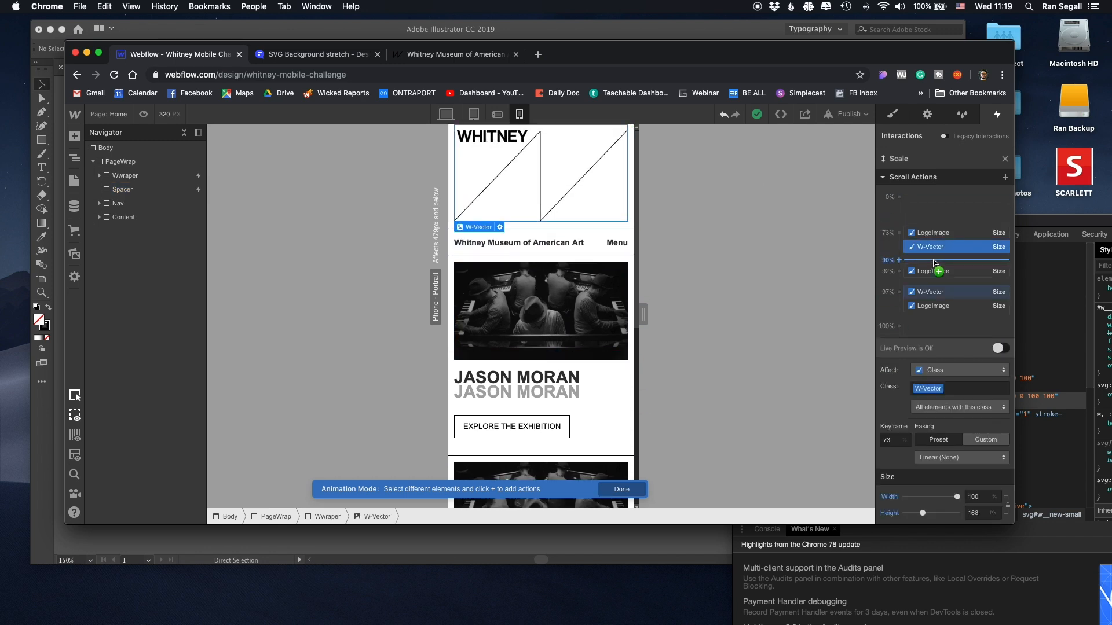
left_click(916, 235)
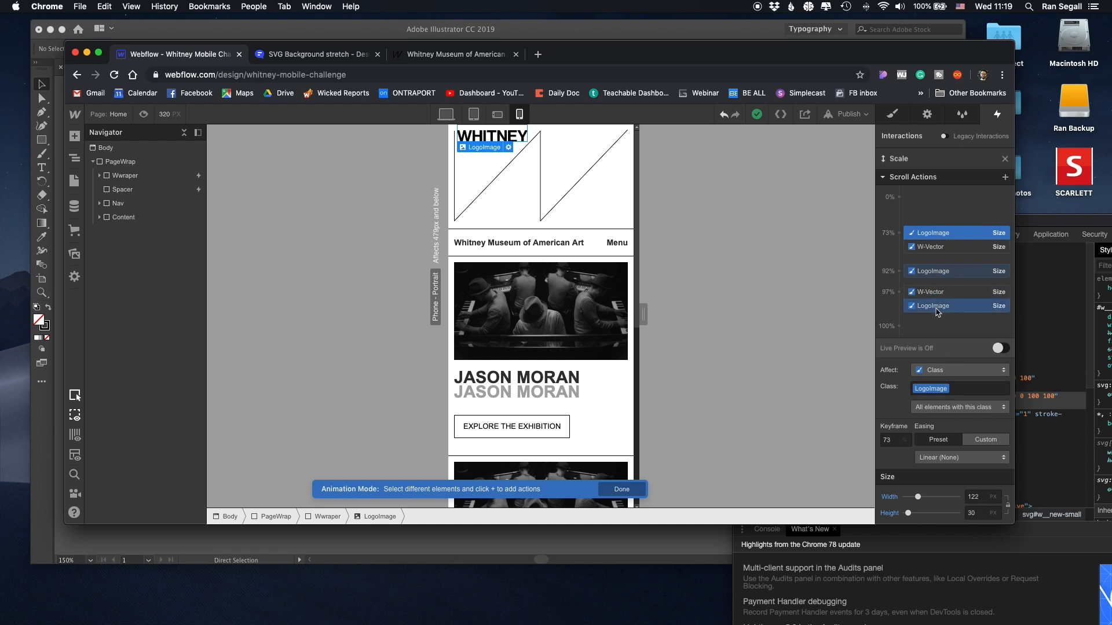
left_click(933, 306)
left_click(933, 246)
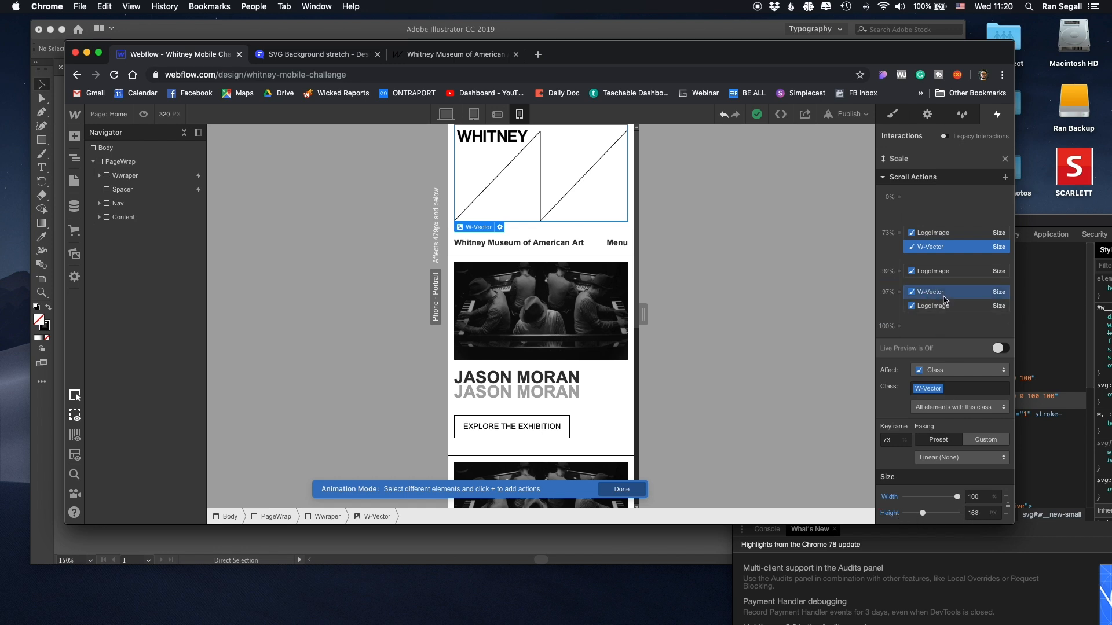
left_click(944, 294)
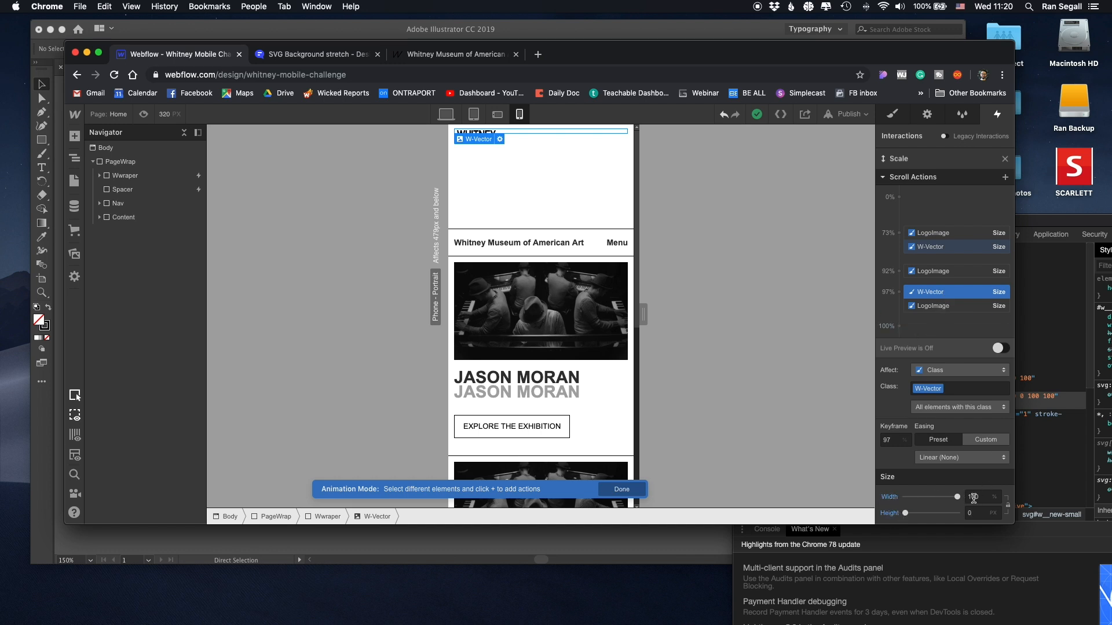
left_click(943, 233)
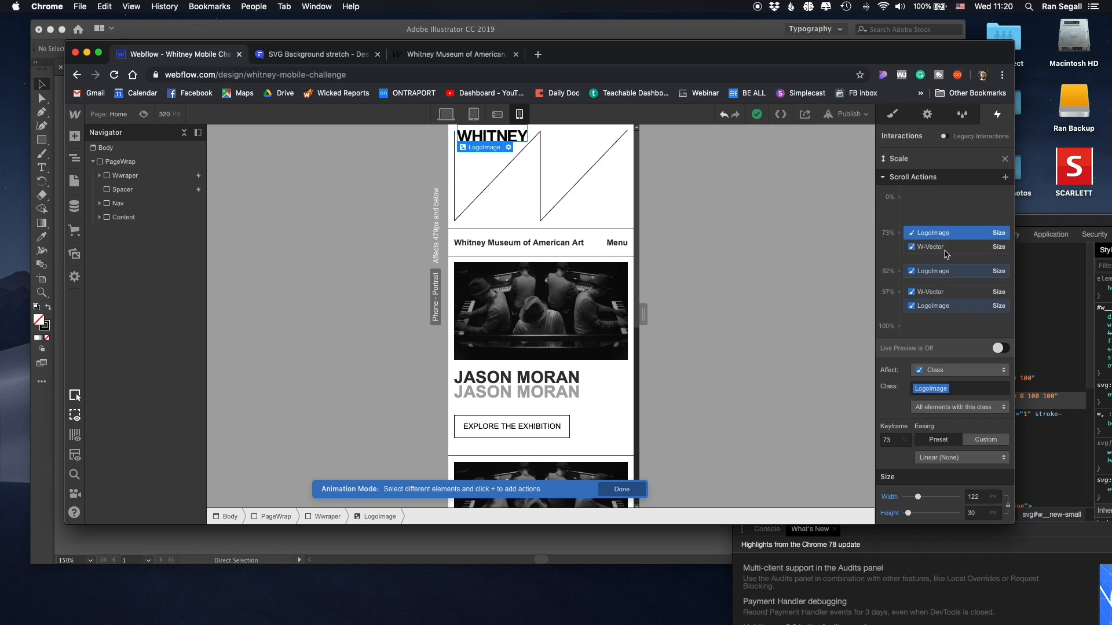
Open W-Vector's Size action at the 97% keyframe of the Scale animation
left_click(944, 292)
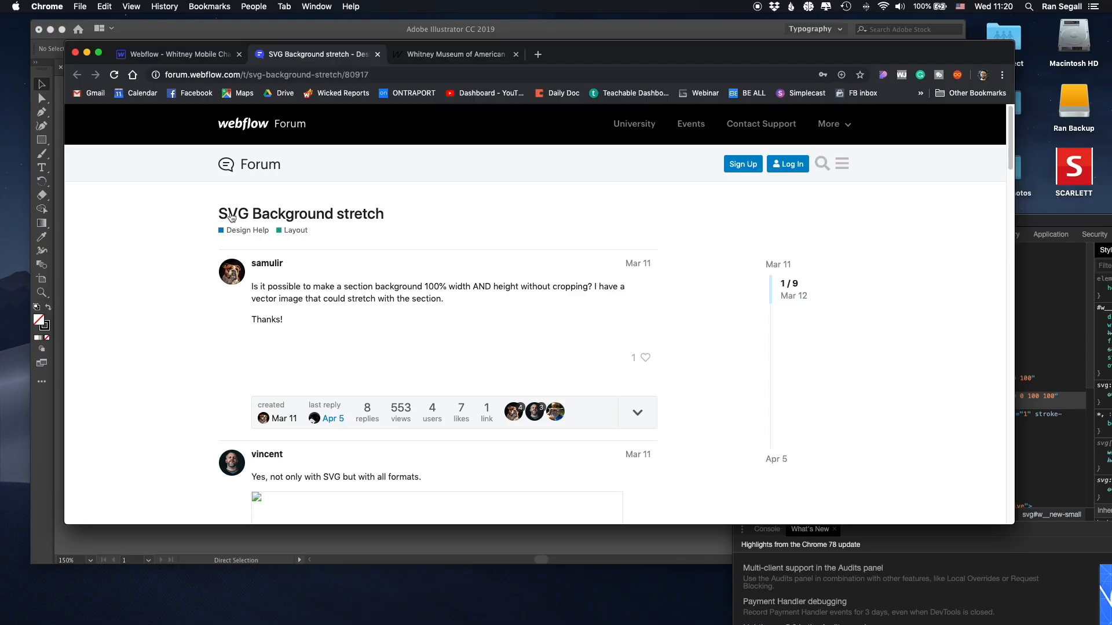
In the Webflow forum thread "SVG Background stretch", read and highlight the opening question about stretching a vector image with its section
scroll(286, 277, "down", 1)
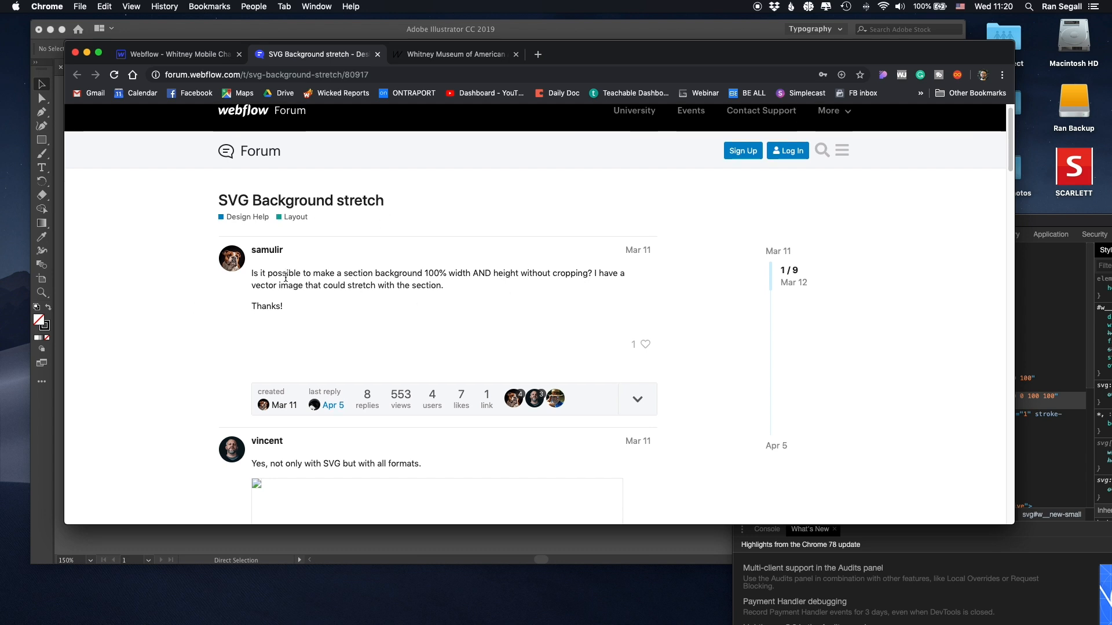
left_click_drag(243, 284, 443, 295)
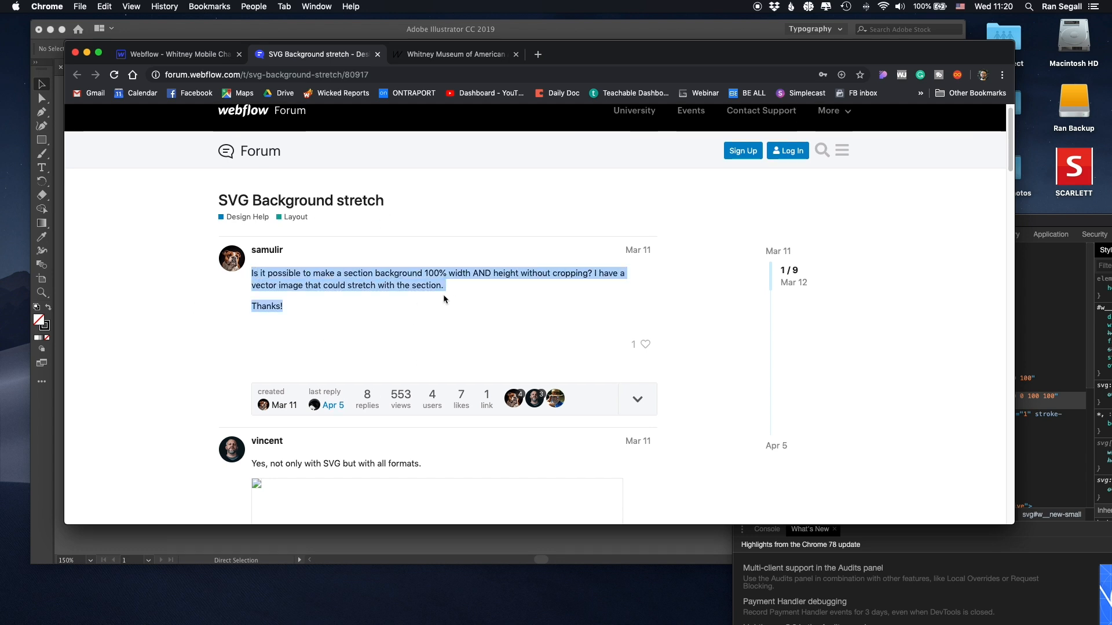
left_click(443, 294)
Review the first replies in the thread and highlight "it doesn't work with SVGs" in the second Mar 11 answer
scroll(382, 289, "down", 10)
scroll(376, 285, "down", 1)
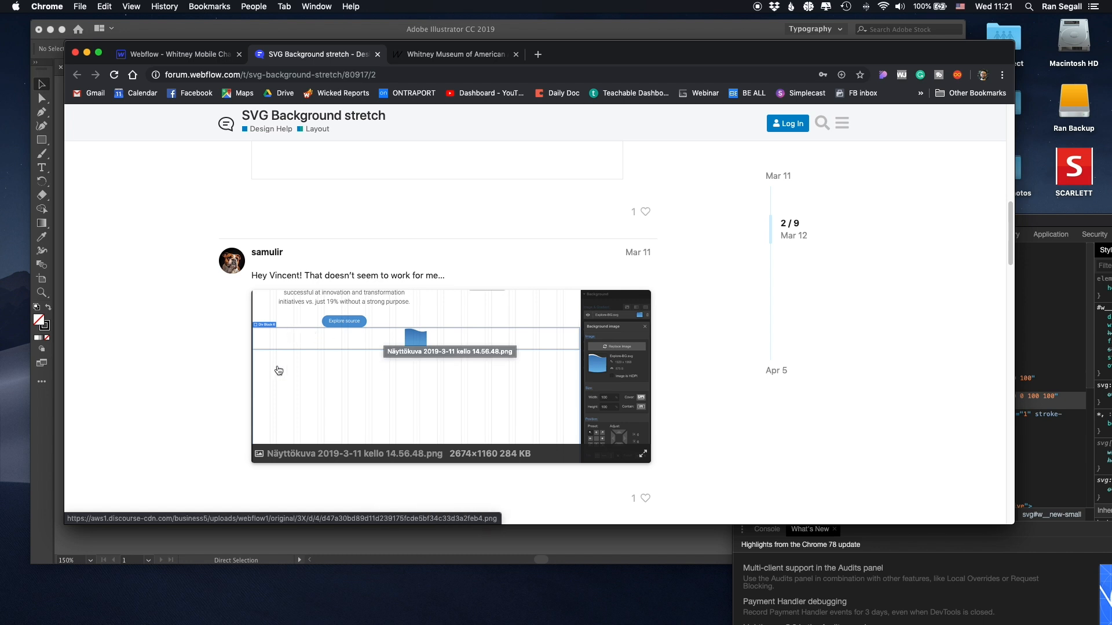
scroll(165, 353, "down", 5)
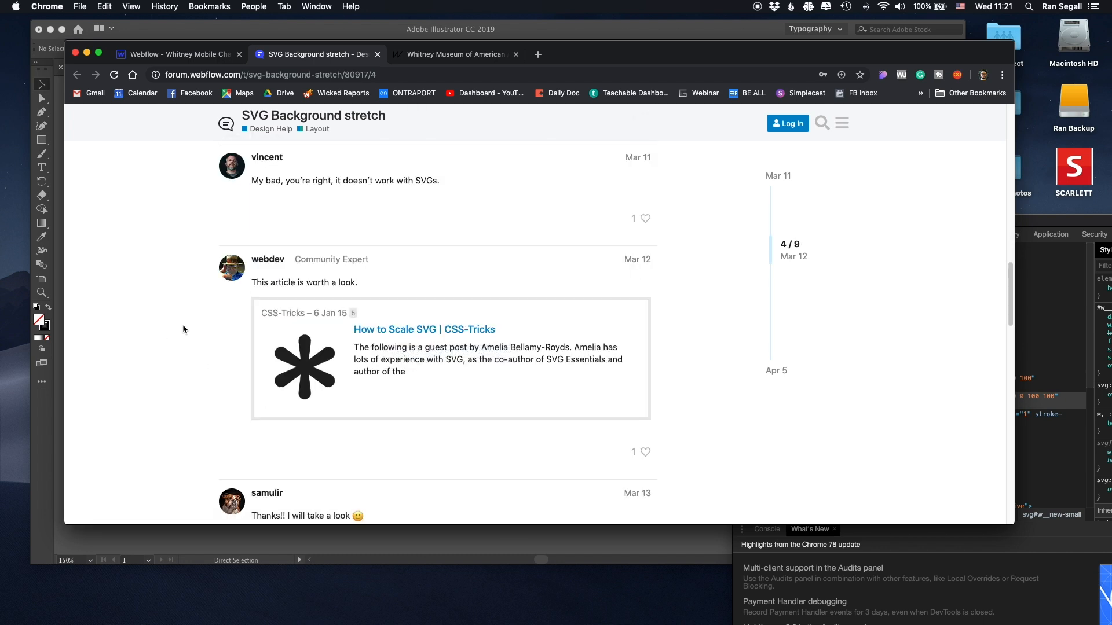
scroll(182, 324, "up", 3)
left_click_drag(279, 355, 443, 356)
left_click(409, 355)
left_click_drag(328, 357, 489, 355)
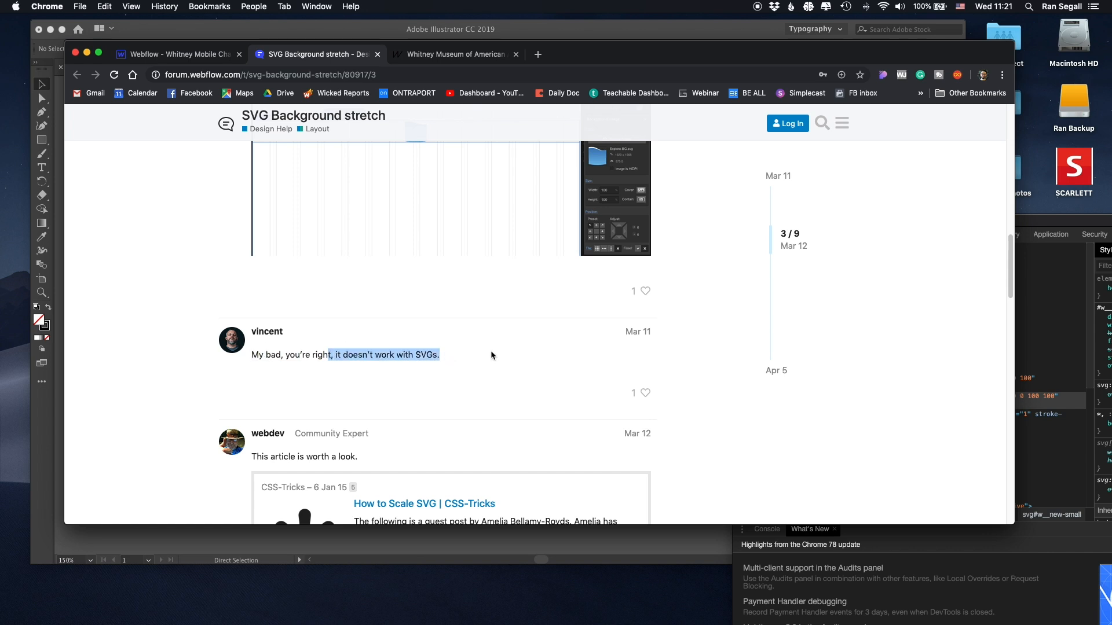
left_click(489, 355)
Find the Apr 5 reply on hardcoding the SVG in a text editor and highlight preserveAspectRatio="none" in its second step's code
scroll(416, 348, "down", 10)
scroll(371, 336, "down", 10)
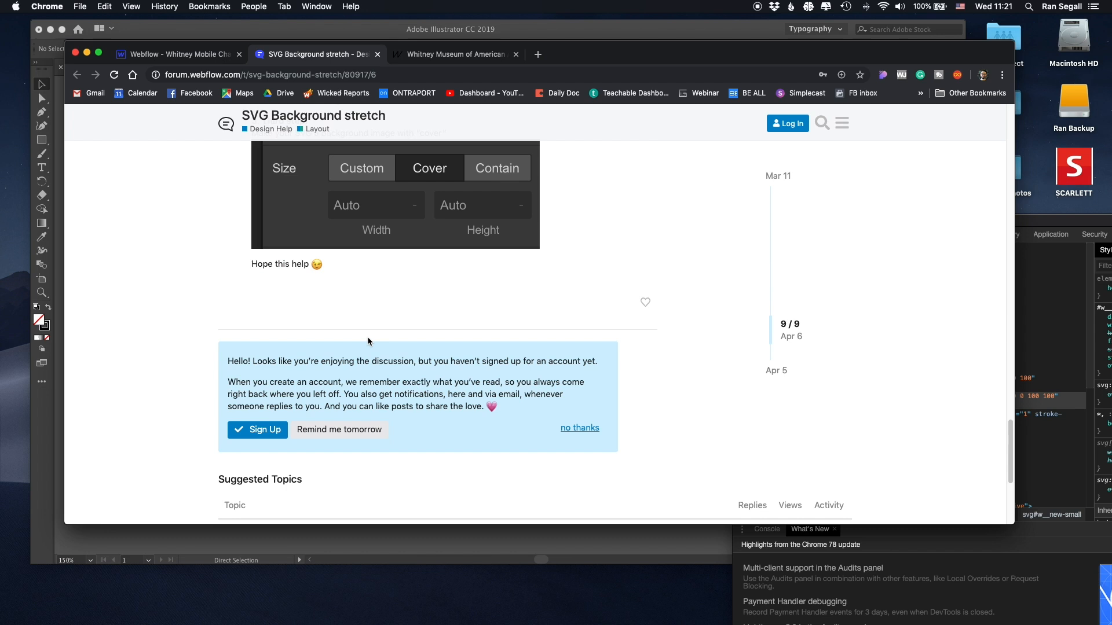
scroll(279, 331, "up", 10)
scroll(255, 330, "down", 2)
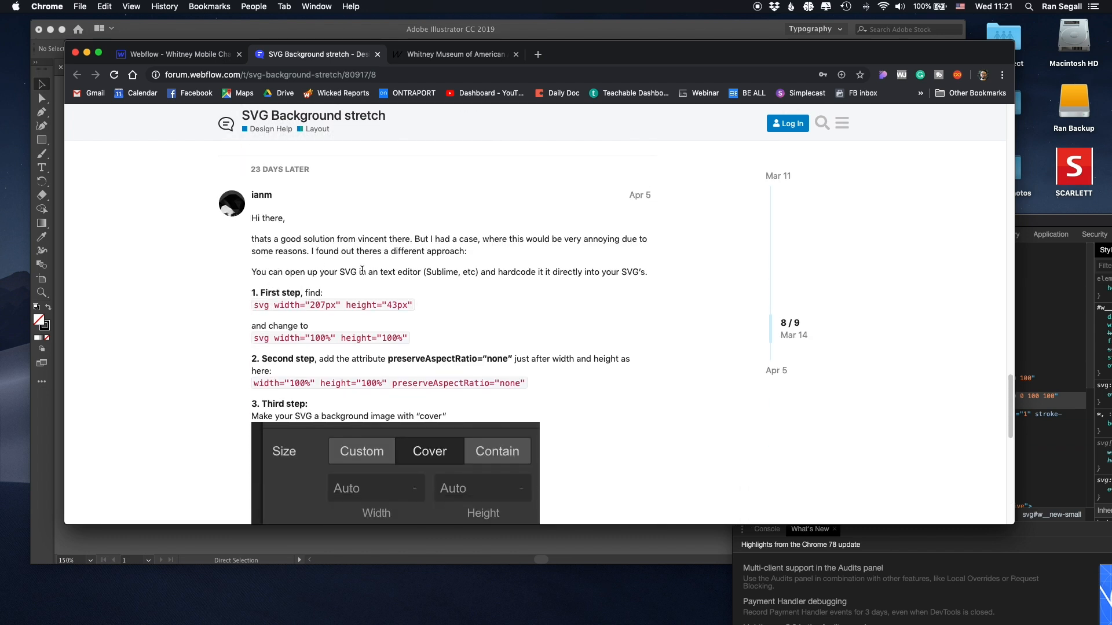
left_click_drag(408, 270, 481, 274)
left_click(481, 275)
triple_click(254, 387)
left_click(404, 388)
mouse_move(512, 386)
left_mouse_down()
mouse_move(523, 360)
mouse_move(525, 385)
left_mouse_up()
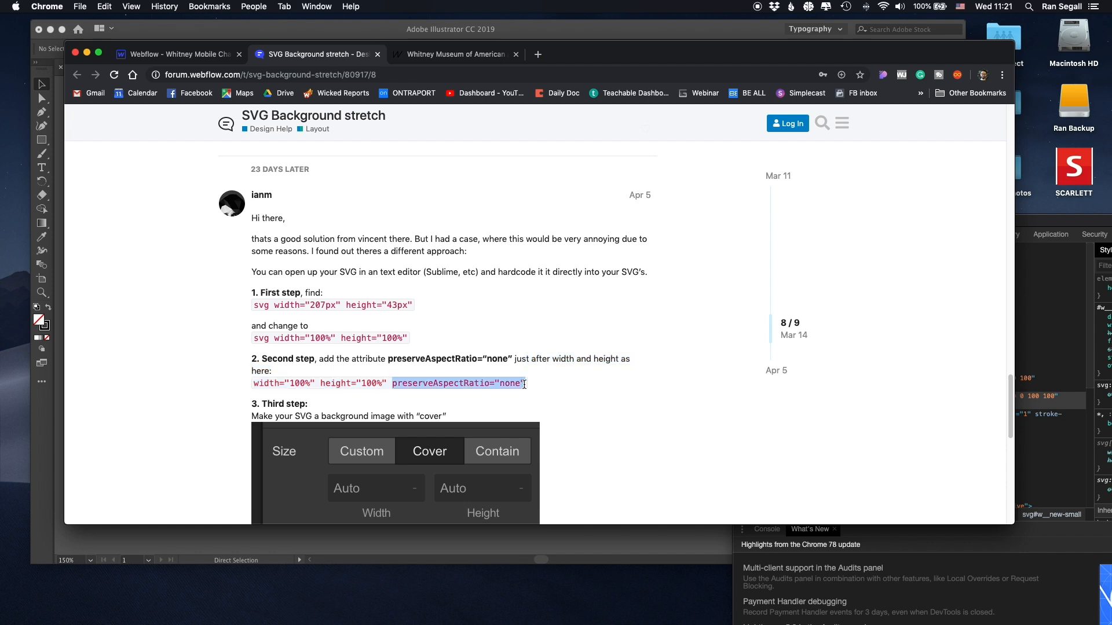